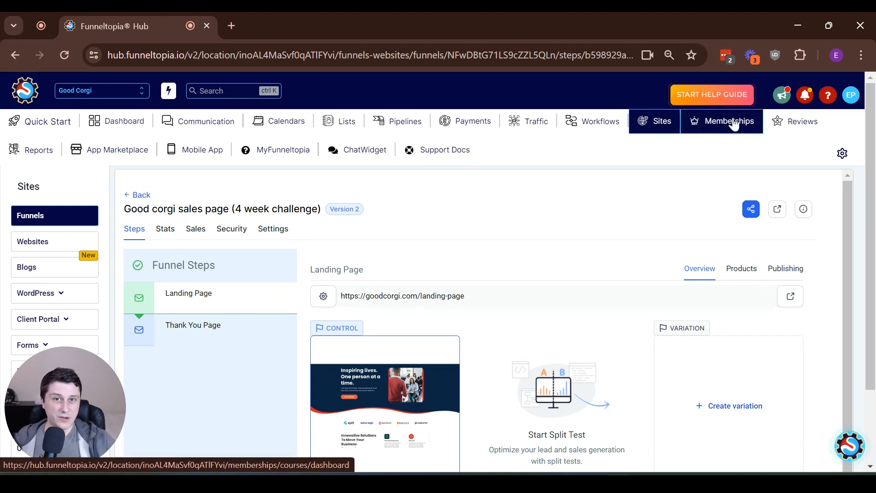
- Switch from the funnel to the Memberships section and bring up the Courses menu
click(733, 122)
mouse_move(47, 215)
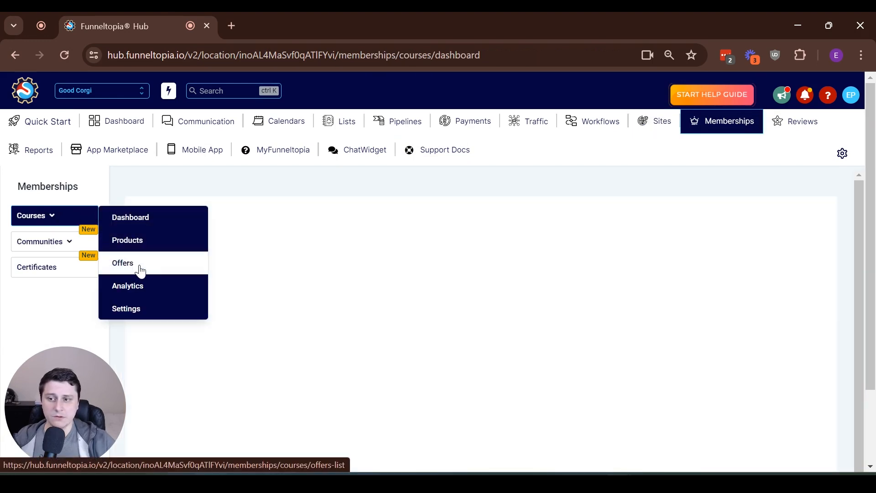
- Start a new course offer titled 'Corgi grooming training'
click(140, 271)
scroll(392, 273, down, 2)
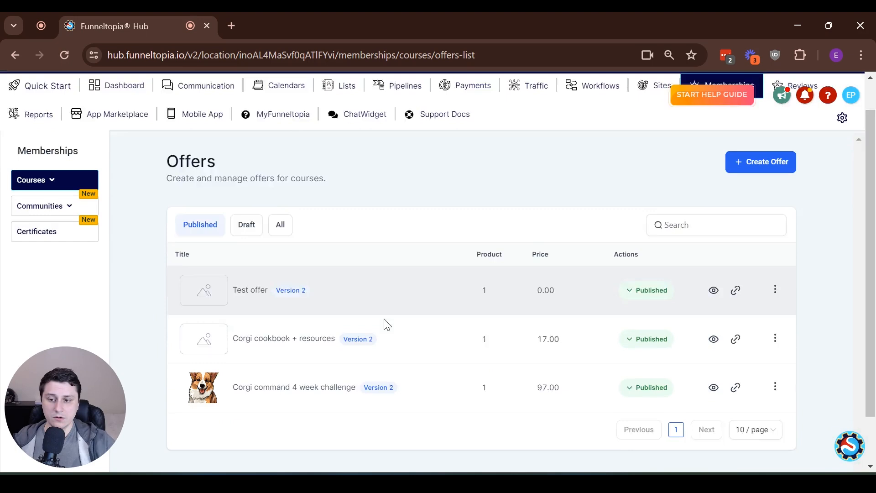
scroll(382, 316, up, 2)
click(781, 178)
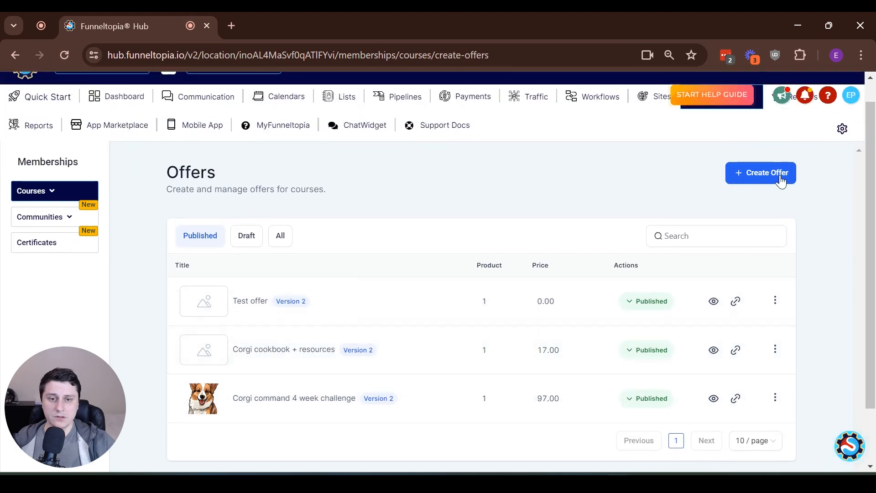
click(347, 242)
text(C)
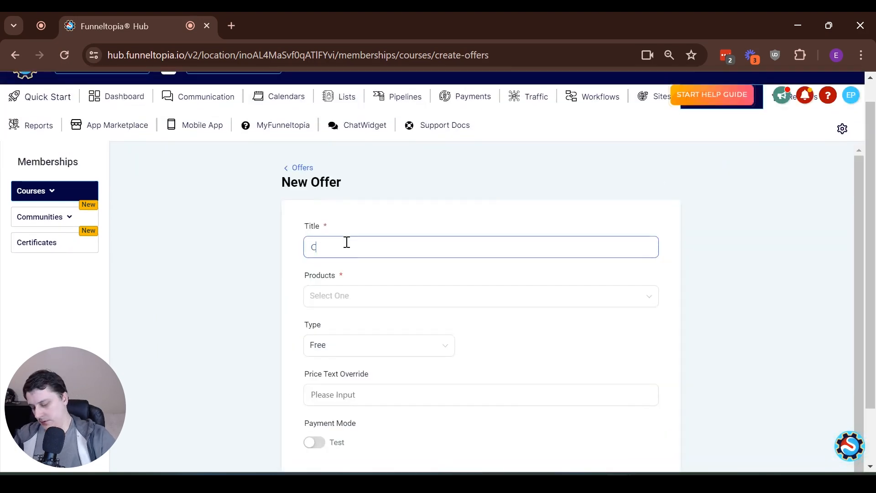
text(orgi grooming training)
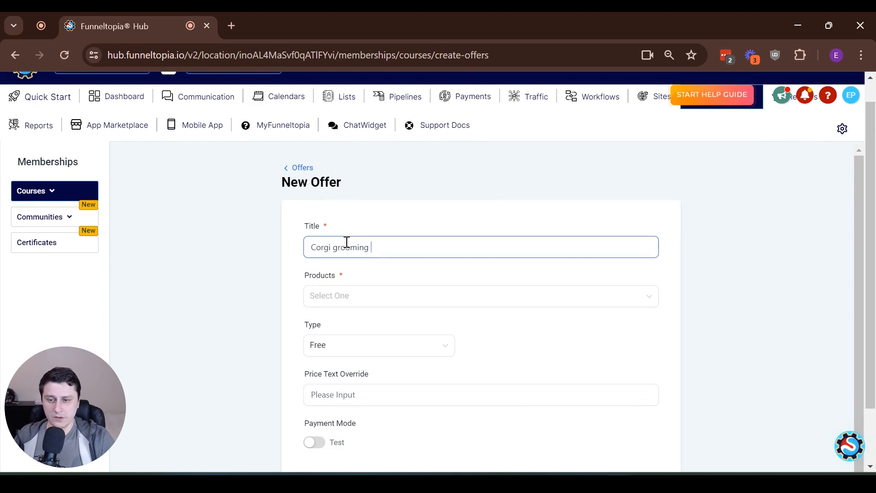
- Include Sprint Course as the offer's product
click(355, 299)
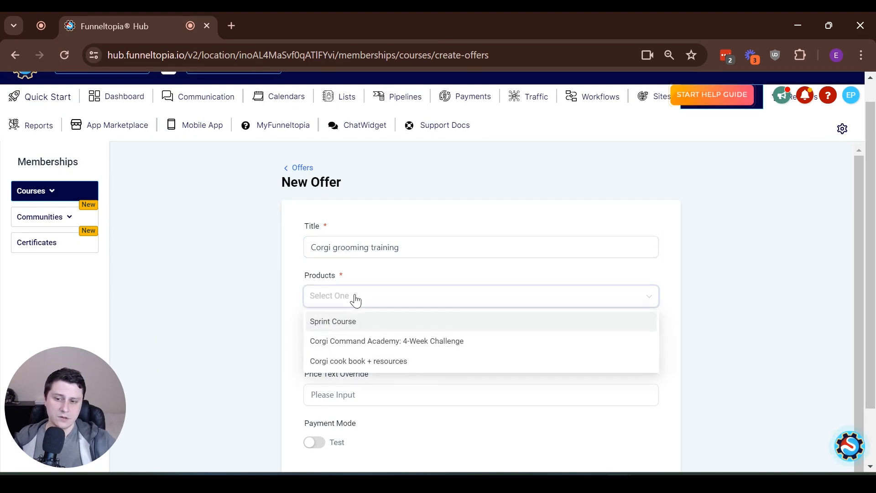
click(275, 294)
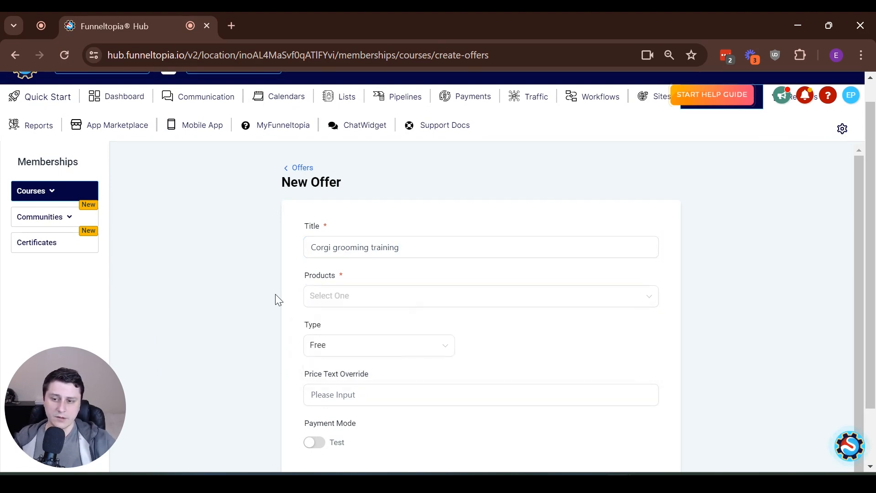
click(388, 302)
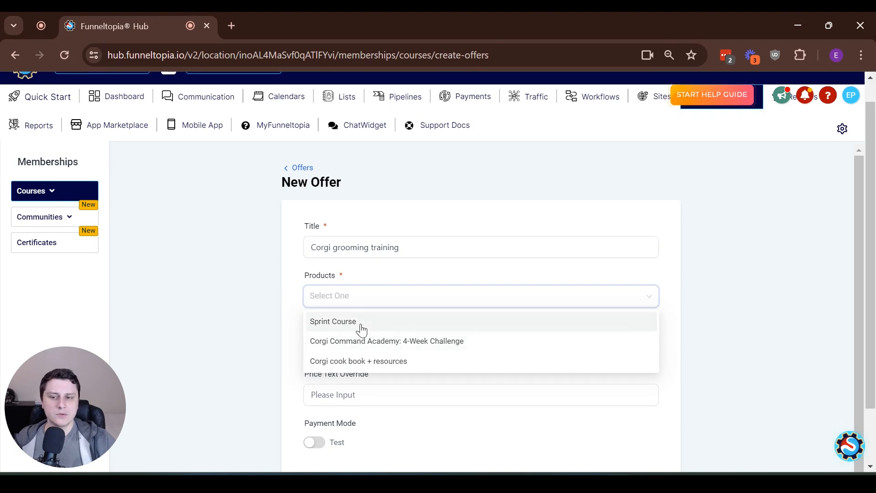
click(362, 328)
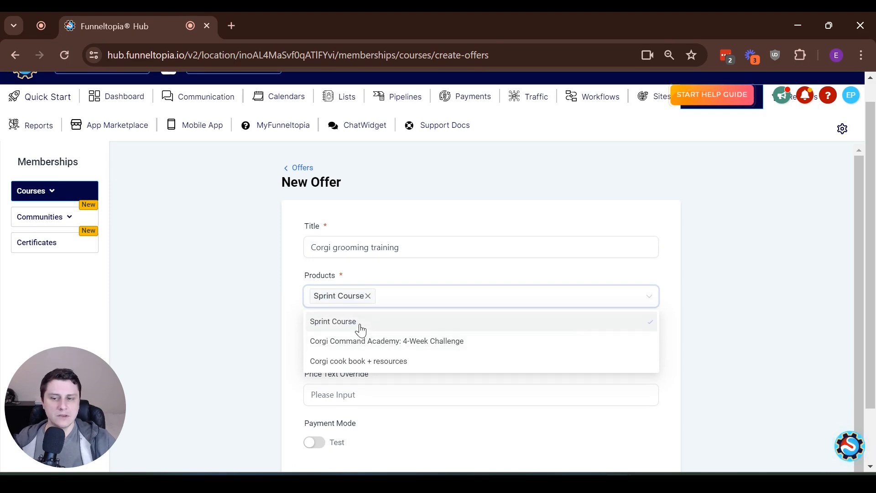
click(288, 299)
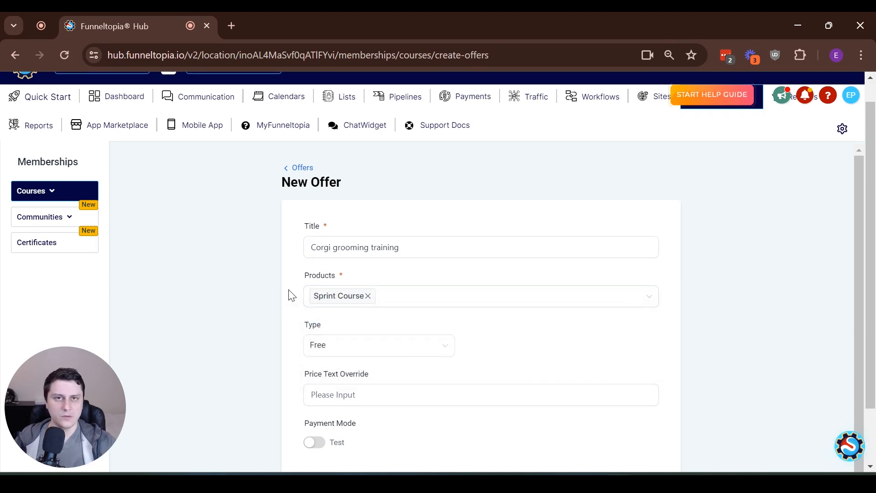
- Make the offer a one-time payment of 47 with payment mode set to Live
scroll(319, 296, down, 1)
click(350, 324)
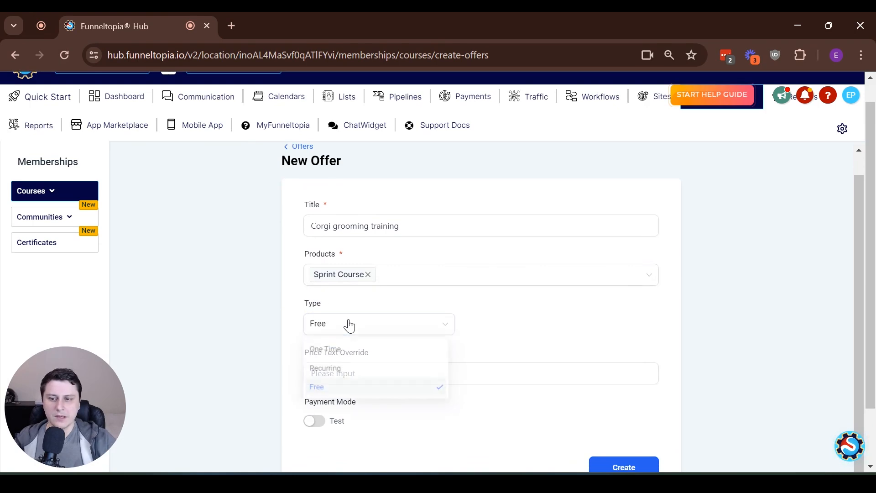
click(355, 350)
double_click(537, 316)
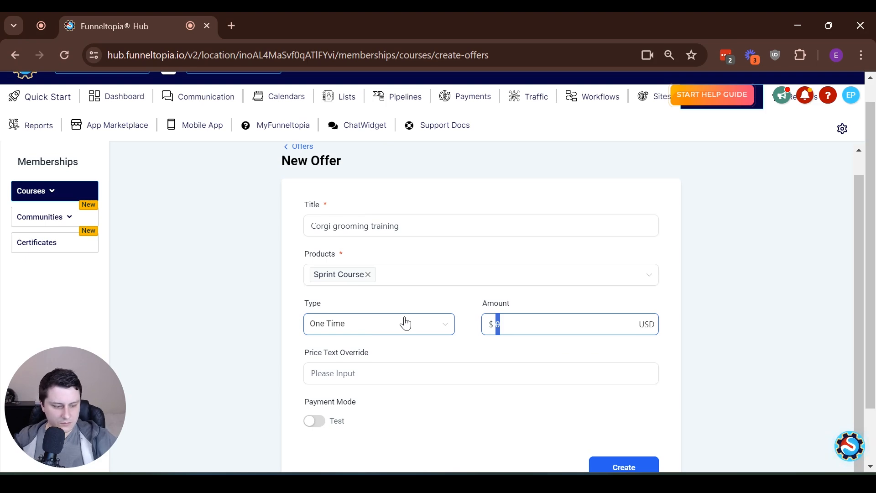
text(47)
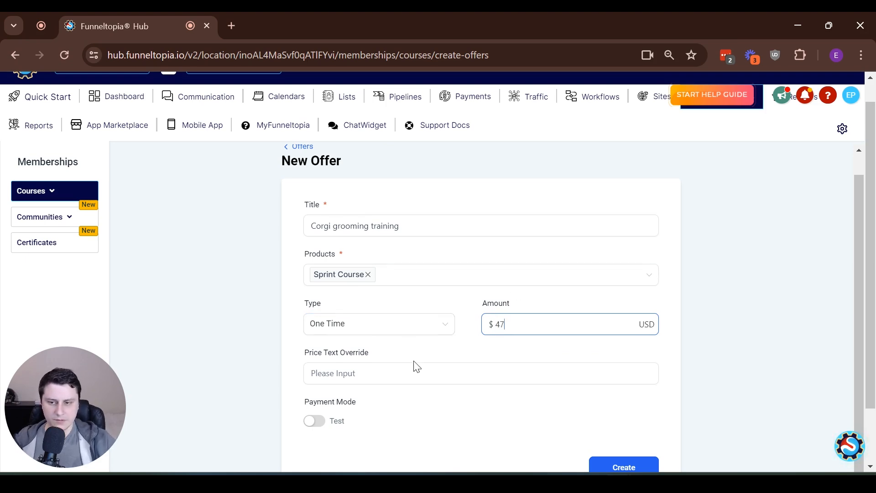
scroll(412, 365, down, 2)
click(314, 353)
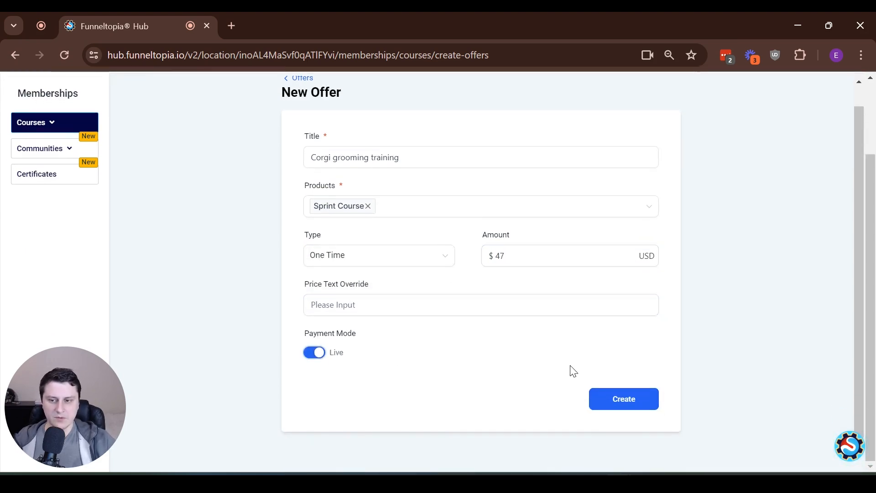
scroll(437, 356, up, 1)
click(506, 278)
drag(506, 278, 466, 281)
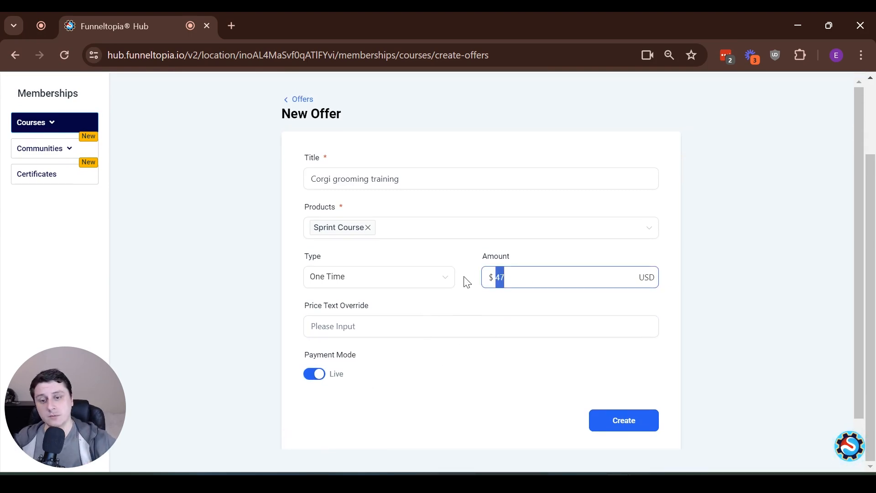
- Create the Corgi grooming training offer as Published, save it, and go back to Offers
click(650, 420)
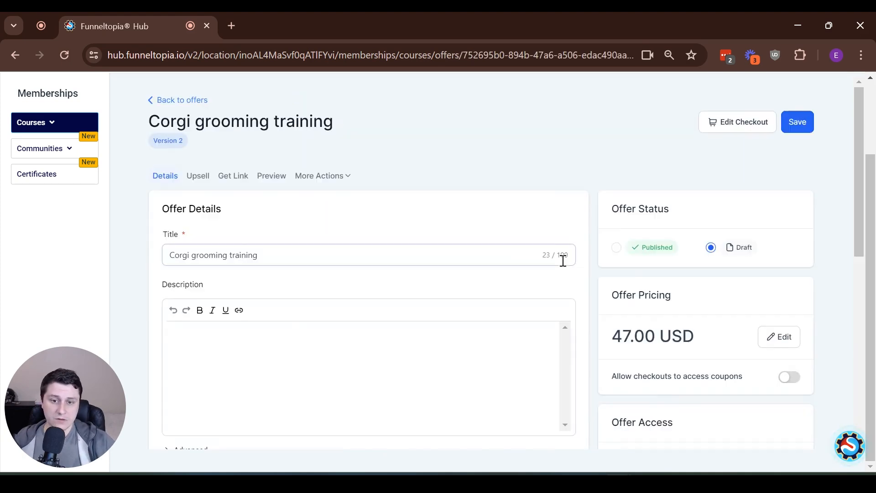
click(617, 248)
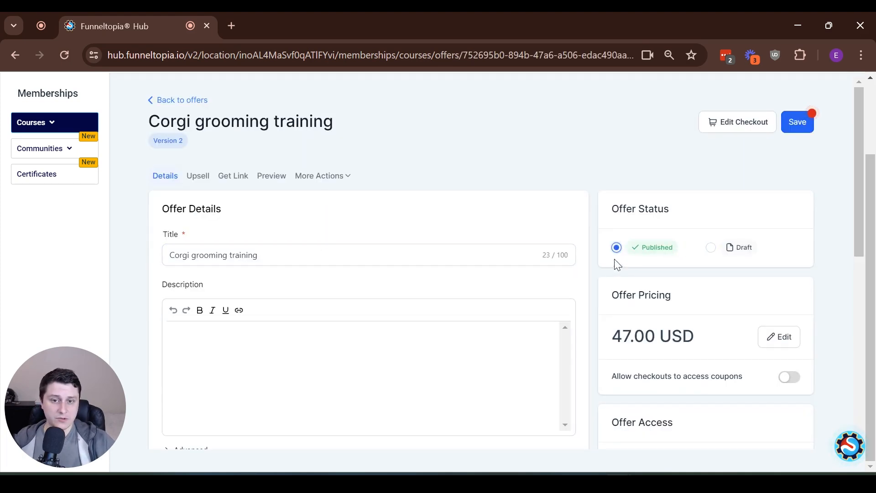
scroll(227, 247, down, 3)
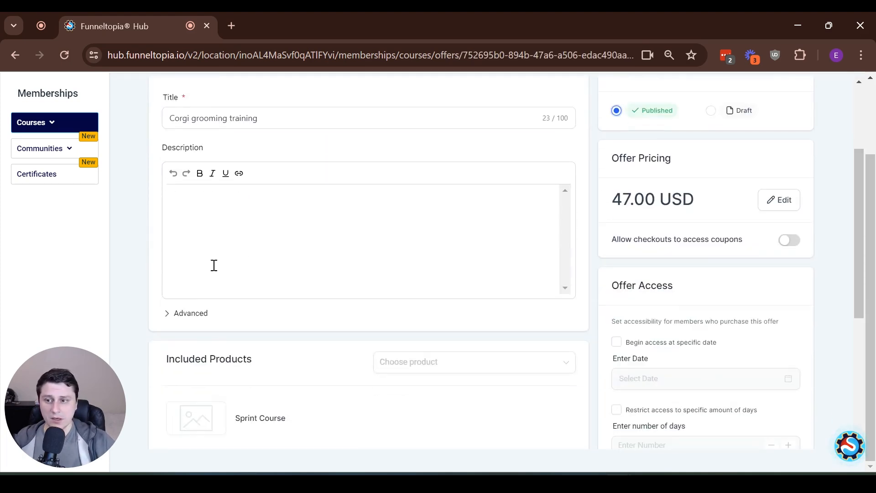
scroll(719, 225, down, 2)
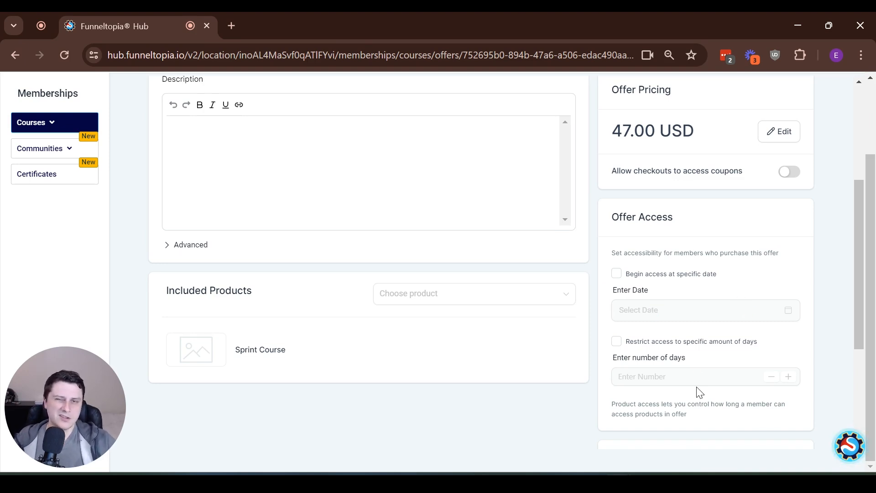
scroll(688, 358, down, 4)
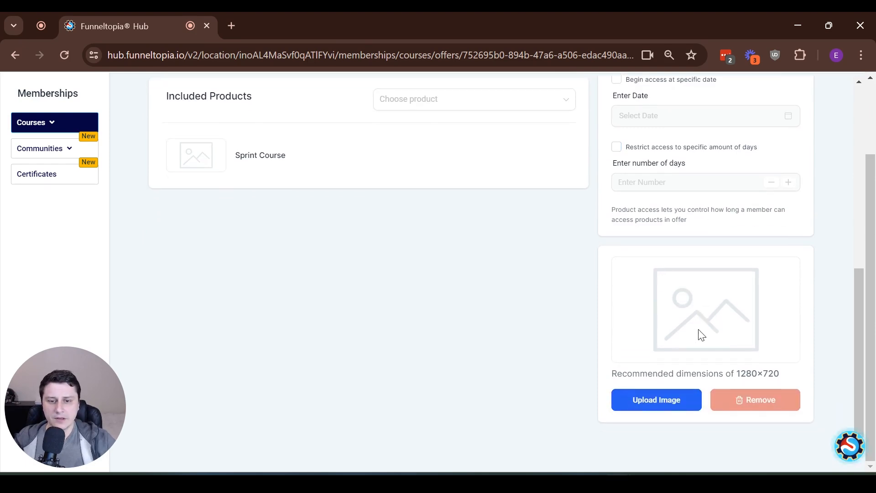
scroll(536, 293, up, 7)
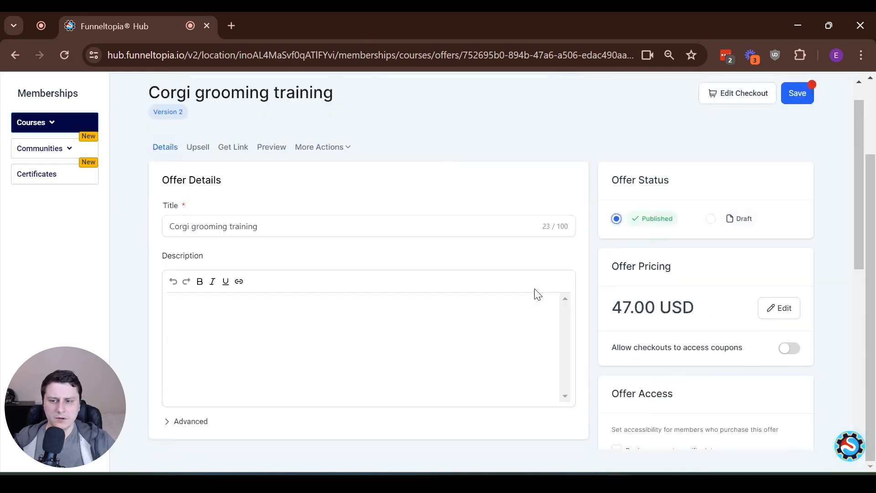
scroll(411, 277, down, 3)
scroll(410, 277, down, 3)
scroll(518, 147, up, 8)
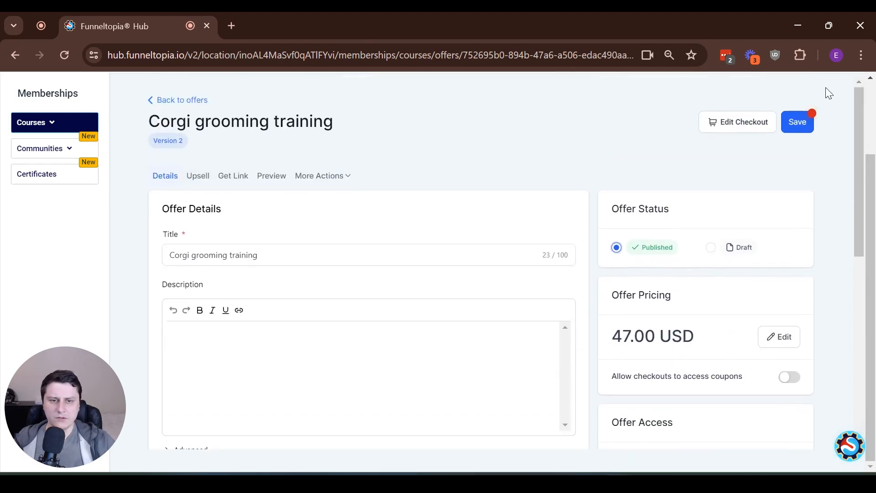
click(798, 126)
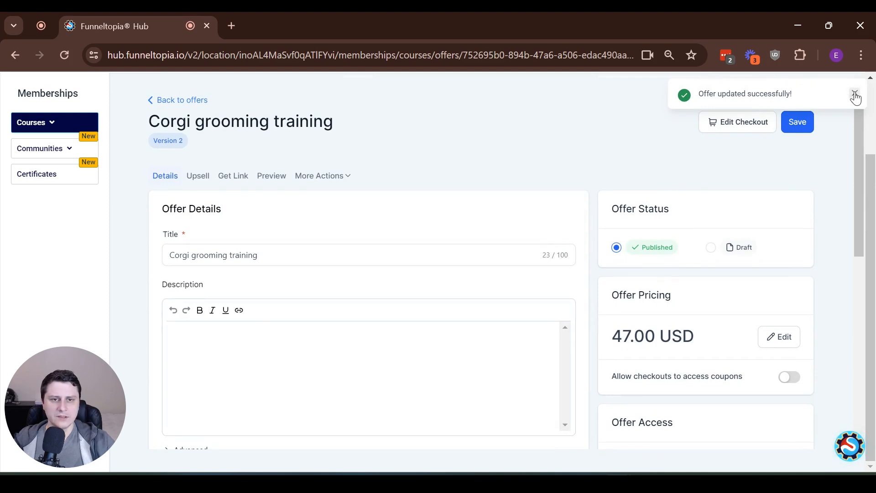
click(177, 101)
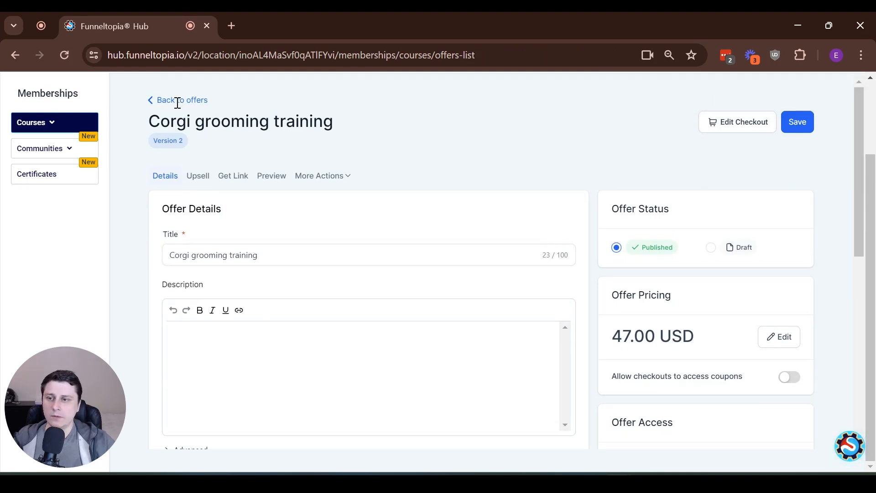
scroll(310, 201, up, 2)
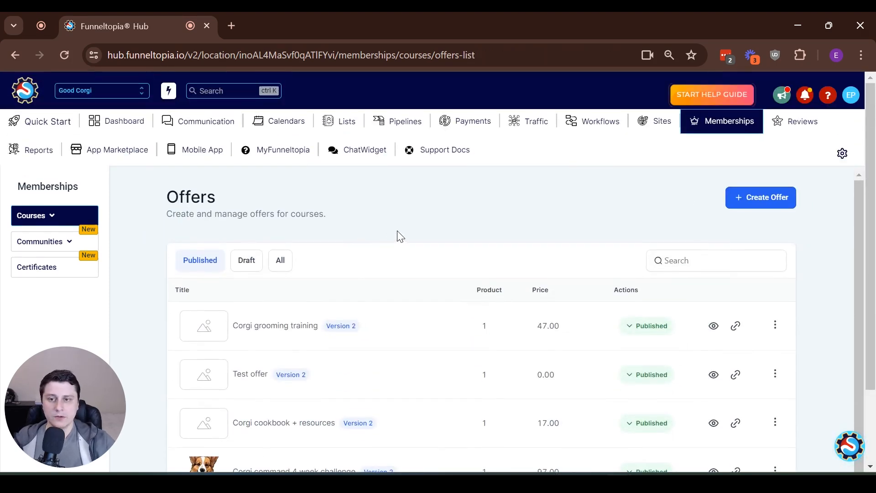
- Start a new product in Payments titled Corgi Grooming Bootcamp
click(476, 121)
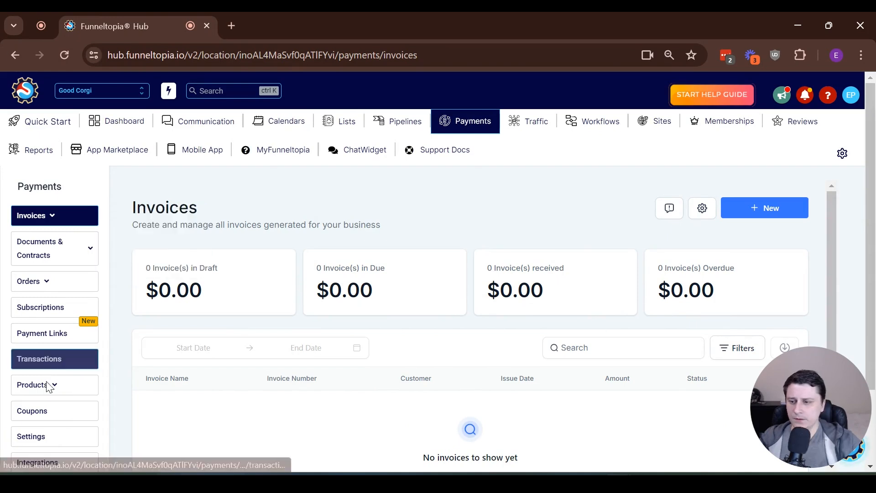
mouse_move(54, 390)
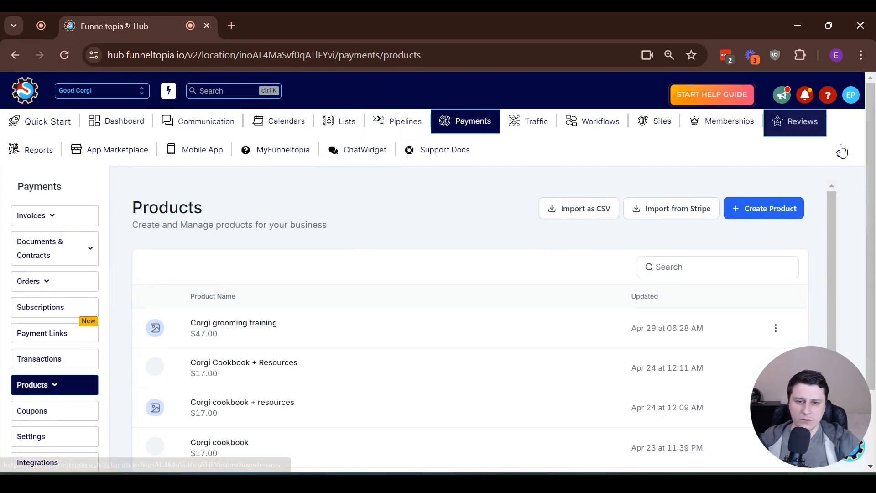
click(762, 207)
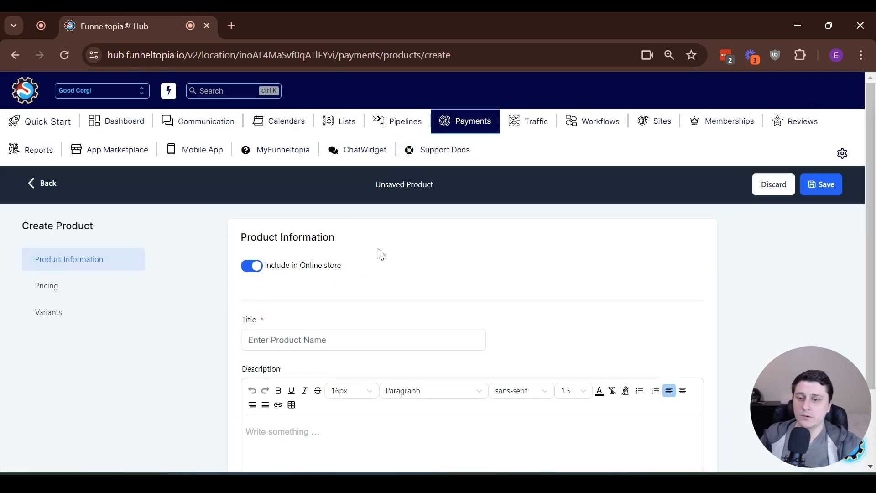
scroll(220, 314, down, 1)
scroll(220, 314, up, 1)
click(249, 267)
scroll(297, 273, down, 1)
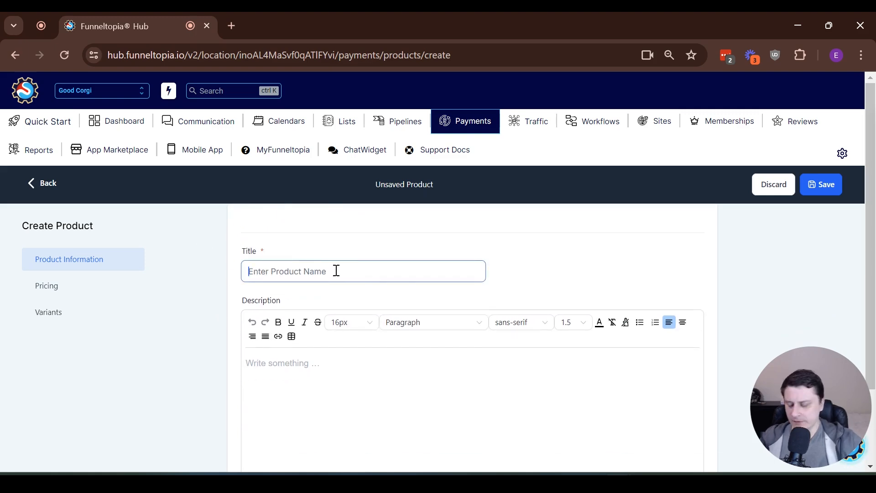
text(Corgi Grooming Bootcamp)
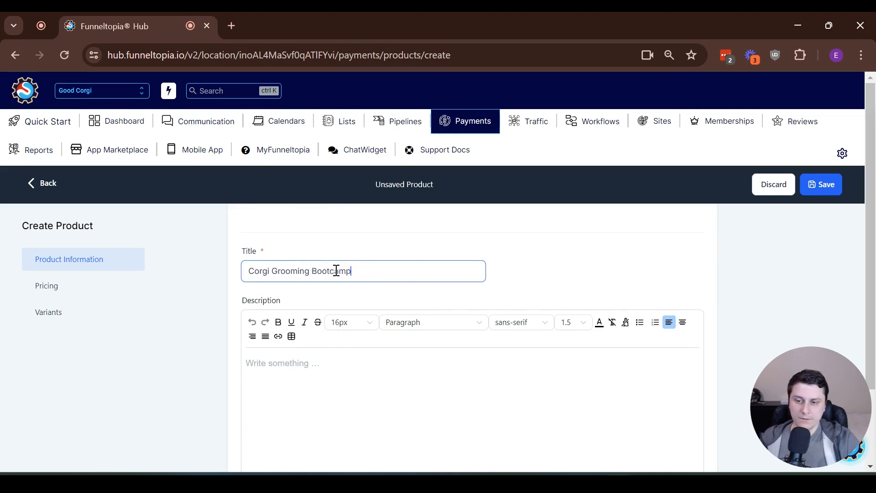
- Set the product's one-time price amount to 47
scroll(337, 270, down, 6)
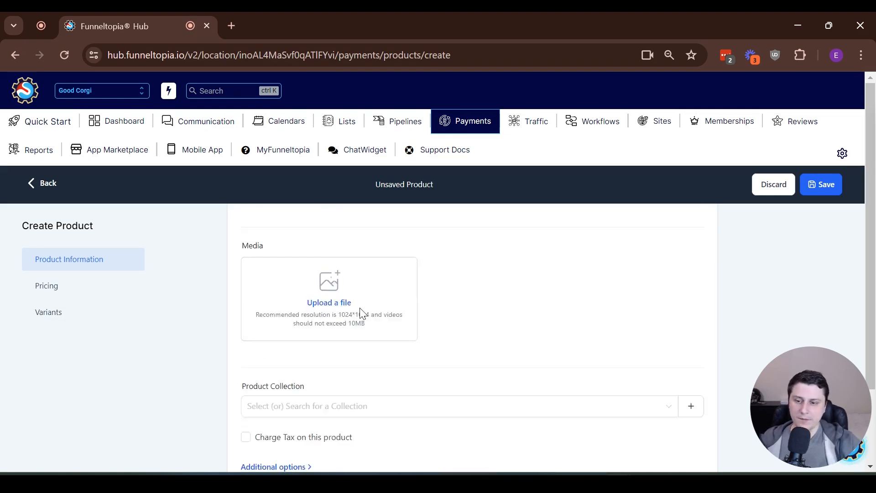
scroll(350, 273, down, 2)
click(320, 300)
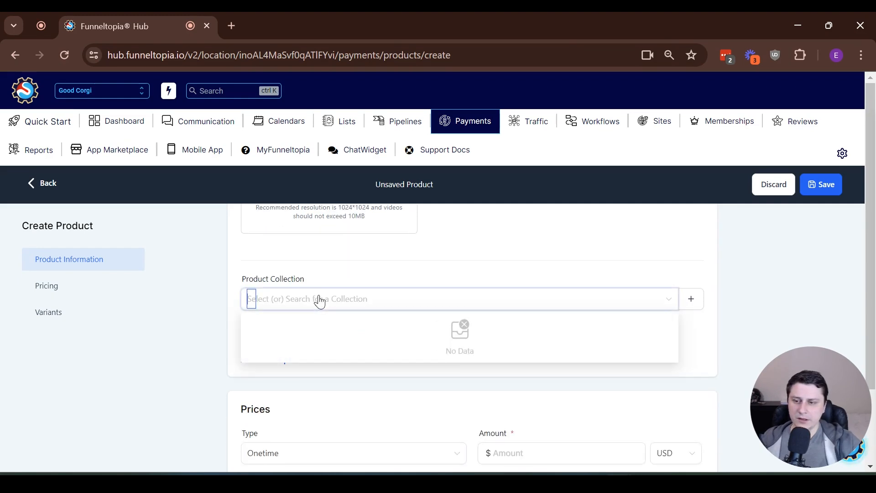
click(250, 262)
scroll(256, 269, down, 3)
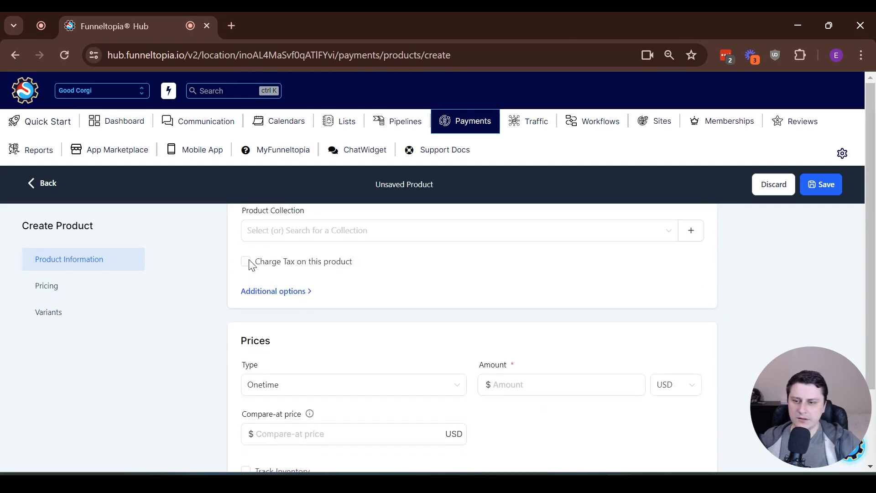
click(319, 316)
click(530, 314)
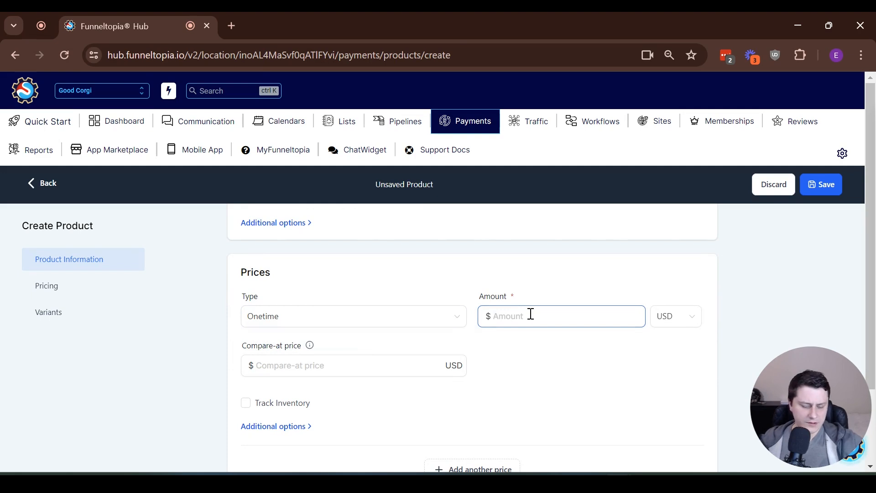
text(47)
- Enable the Corgi grooming training membership offer on the price and save the product
click(578, 397)
scroll(270, 391, down, 1)
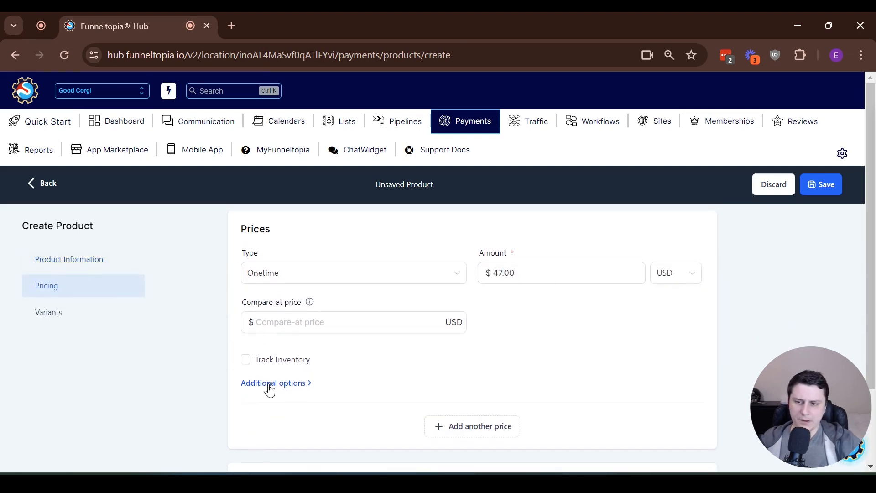
scroll(419, 349, down, 3)
click(252, 365)
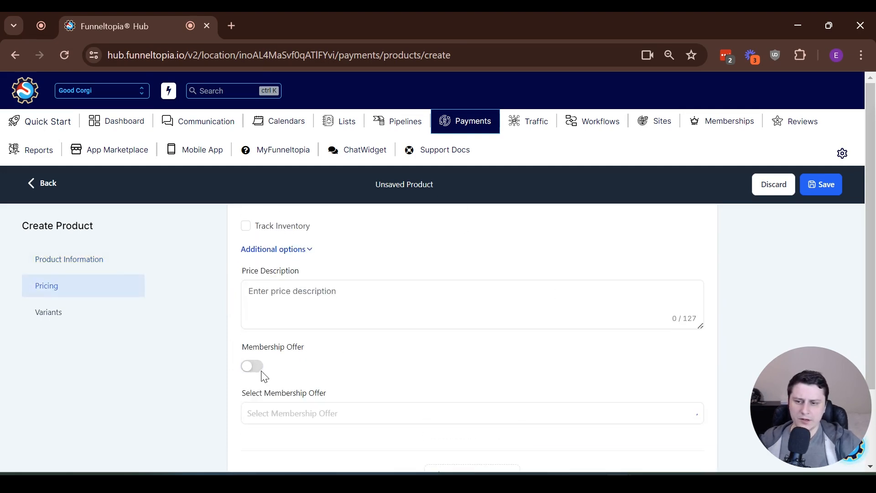
click(396, 393)
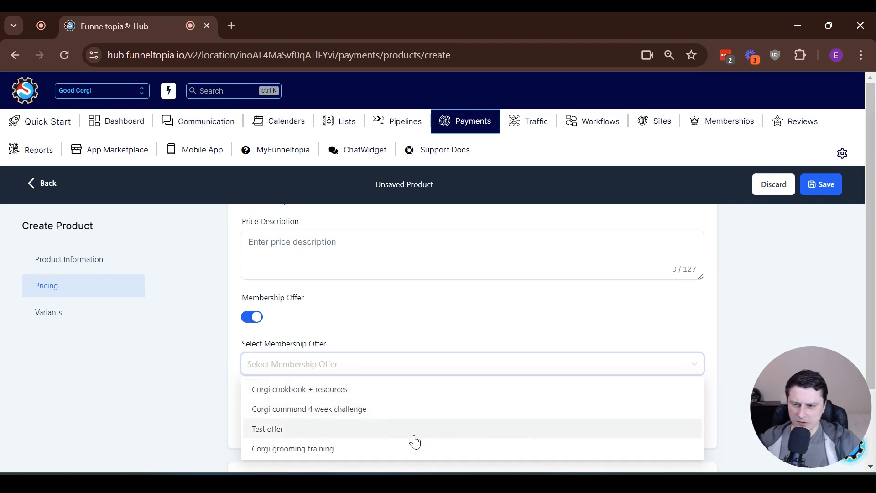
click(333, 454)
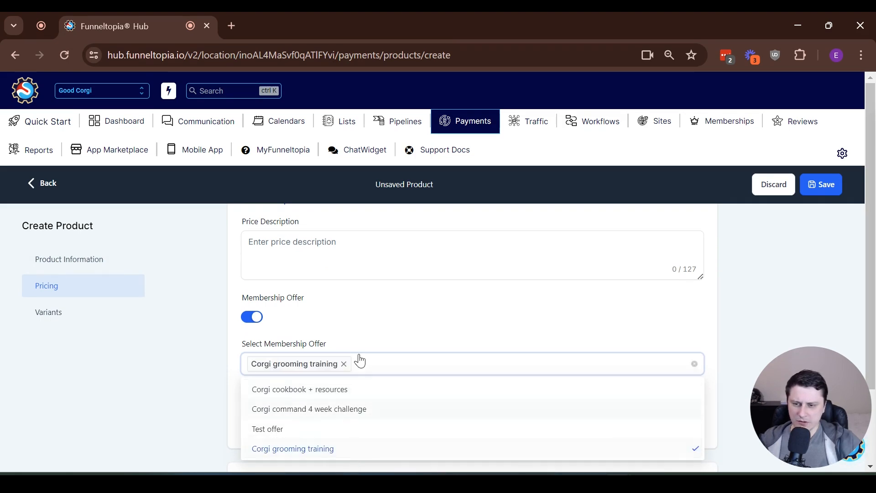
click(276, 346)
scroll(245, 345, up, 3)
scroll(245, 345, down, 3)
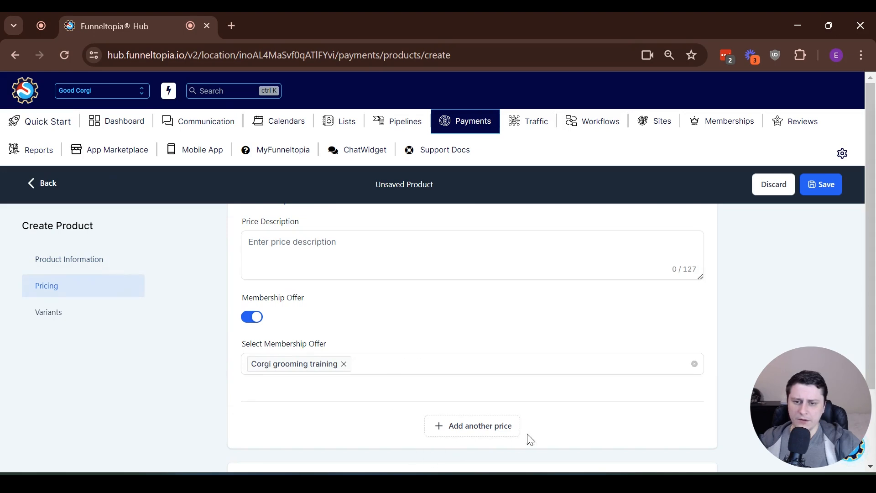
scroll(636, 423, down, 2)
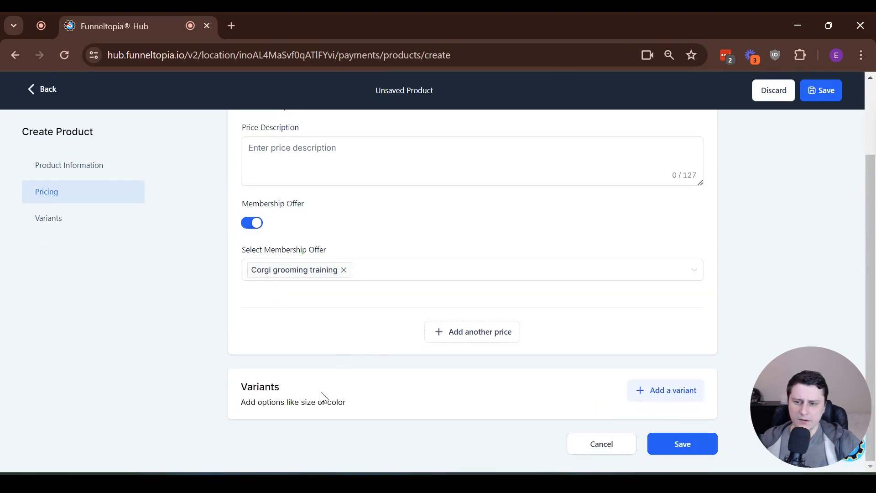
click(683, 448)
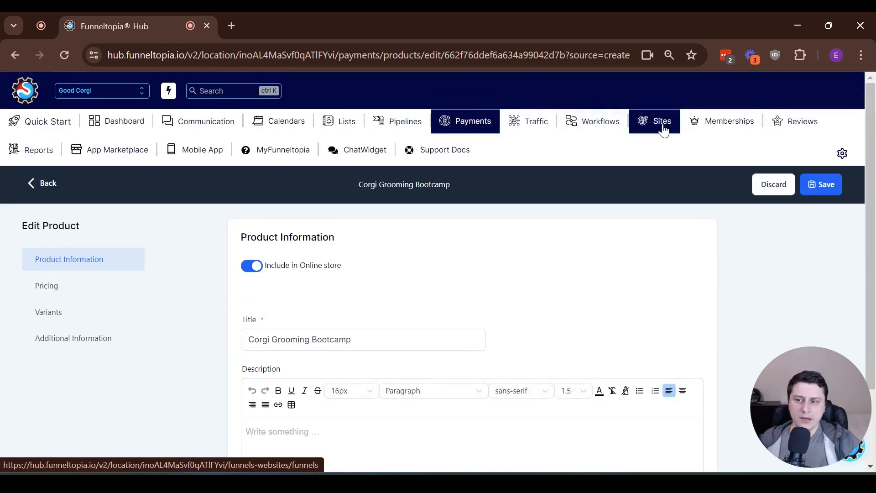
- Open the Good corgi sales page funnel from the recently updated funnels
click(663, 130)
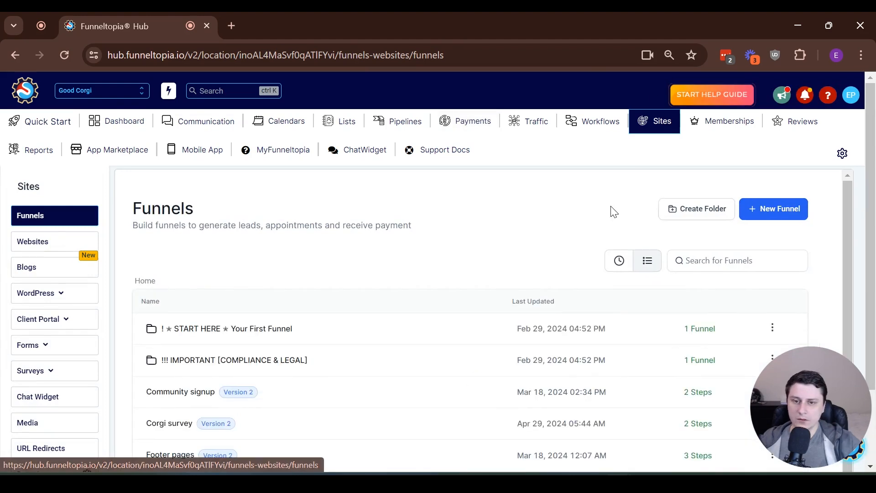
click(623, 263)
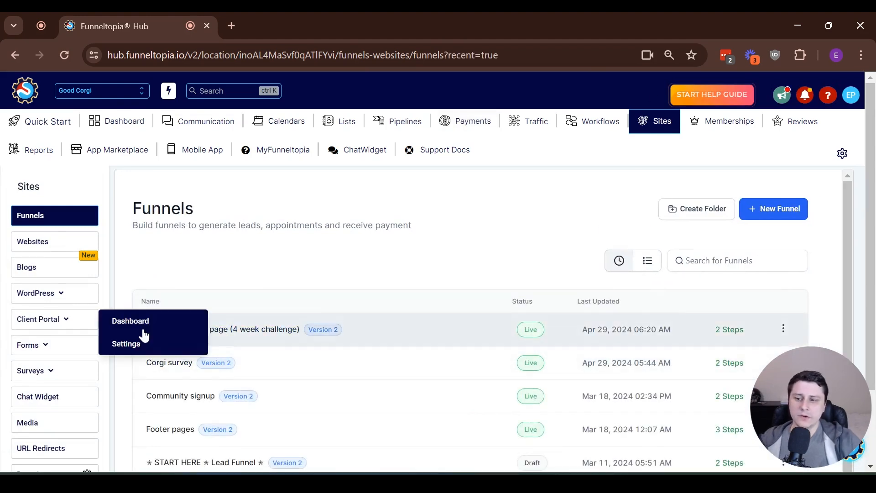
click(269, 329)
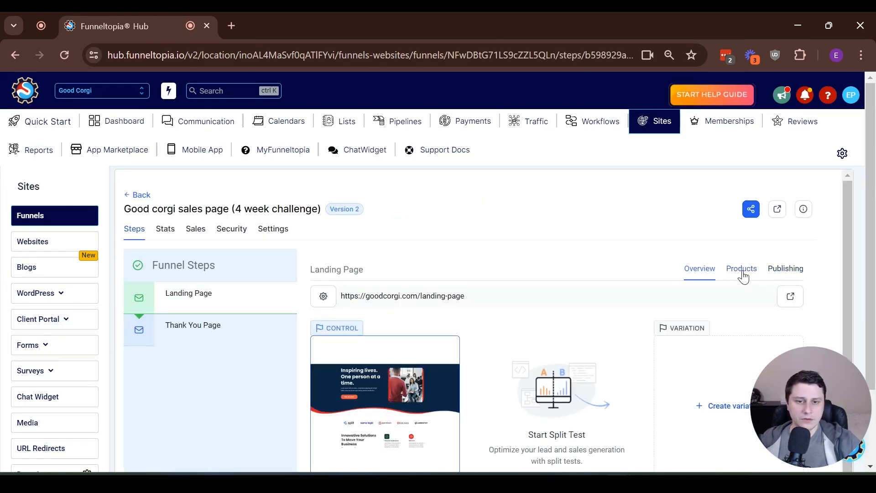
click(741, 267)
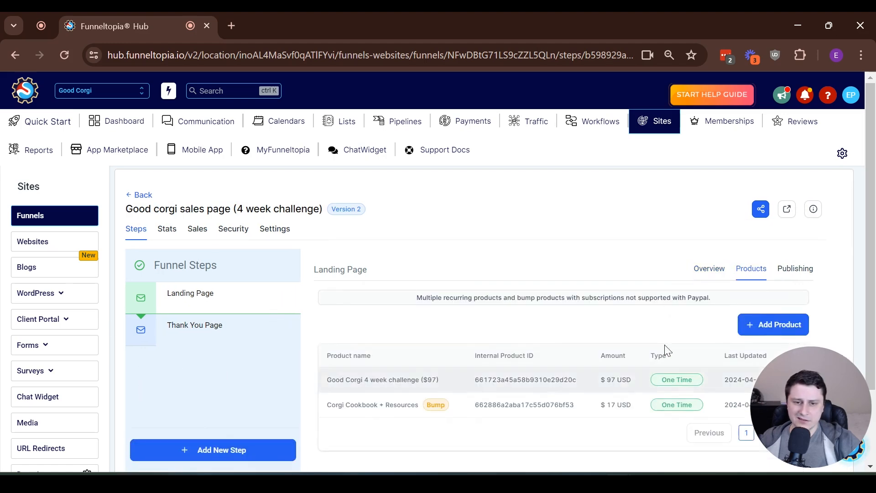
- Create an Upsell step with its page path and drag it above Thank You Page
click(233, 452)
click(372, 221)
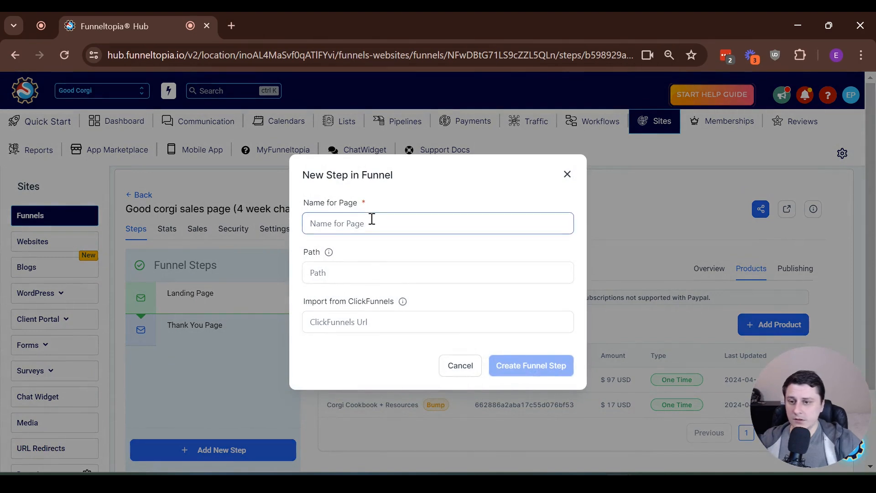
text(Upsell)
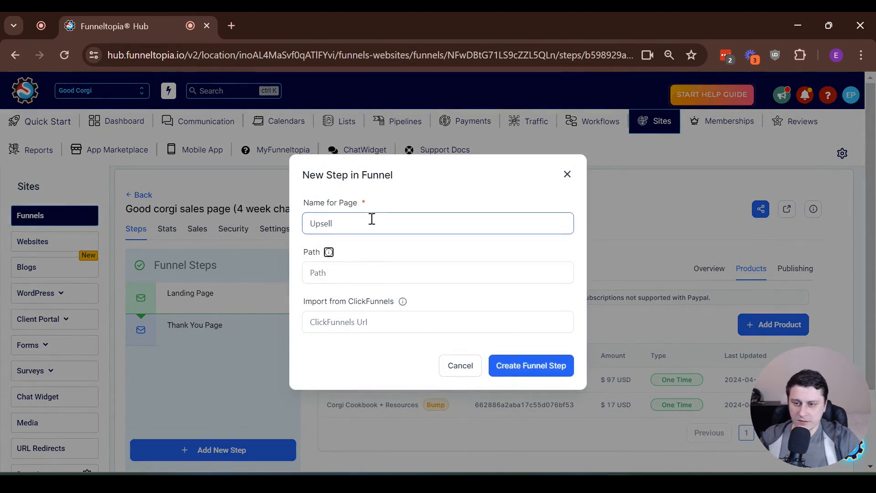
key(Tab)
text(up)
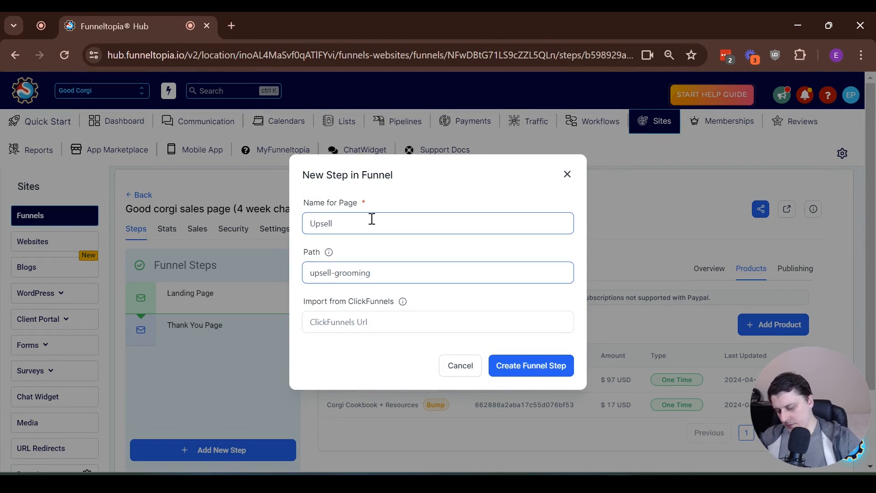
text(e)
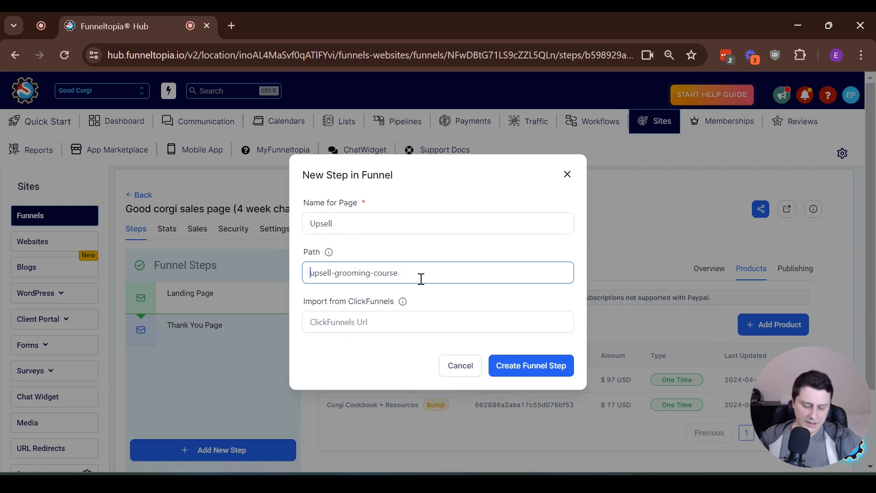
text(/)
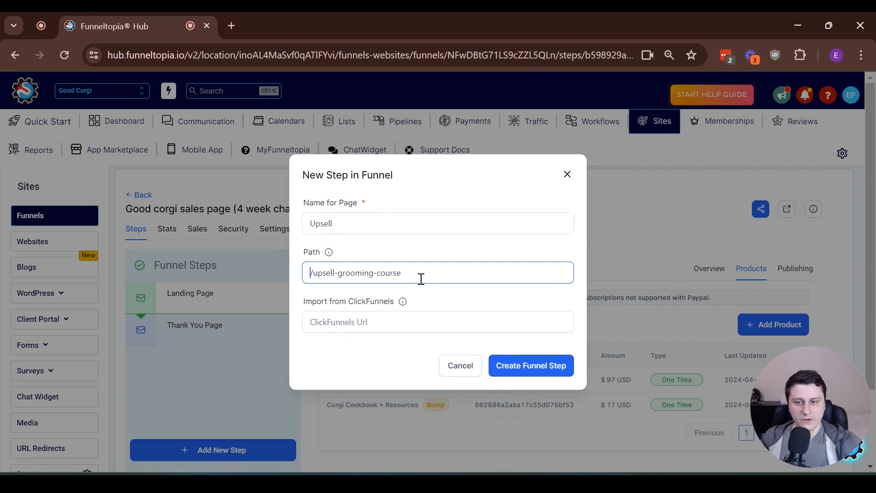
click(529, 365)
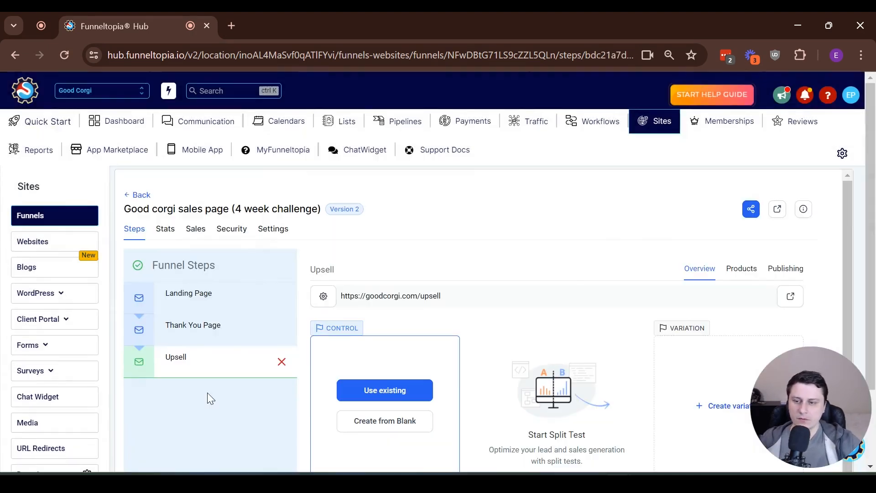
drag(225, 366, 223, 329)
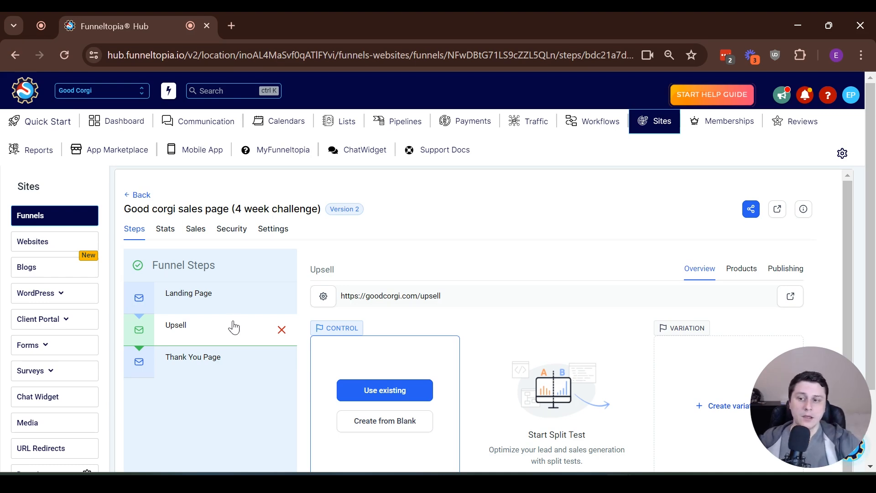
- Add Corgi Grooming Bootcamp at its $47 price to the Upsell step's products
scroll(647, 282, down, 1)
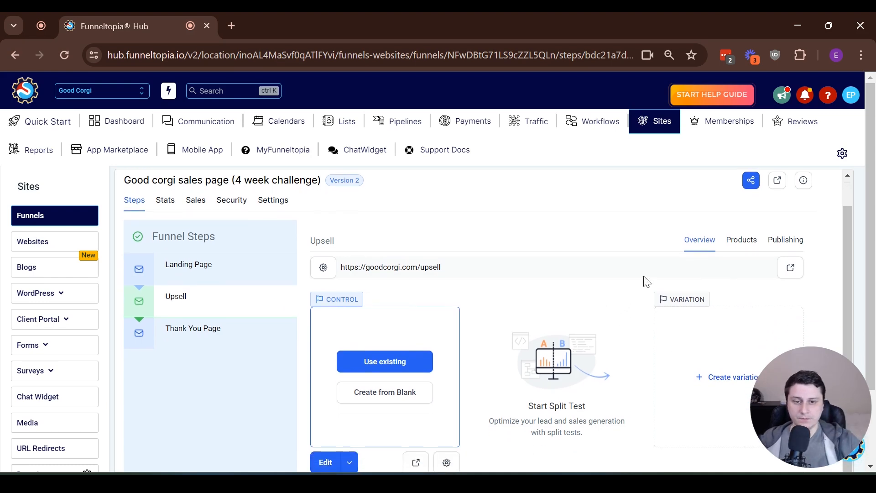
click(747, 242)
click(766, 329)
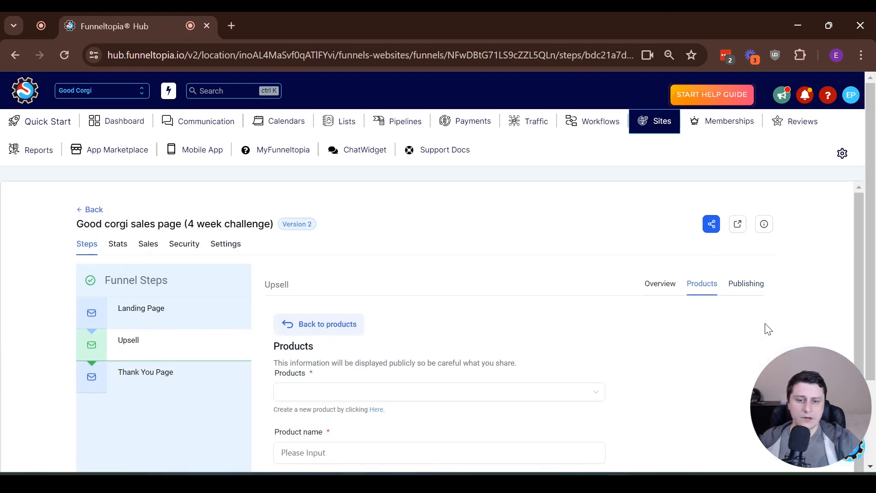
click(361, 386)
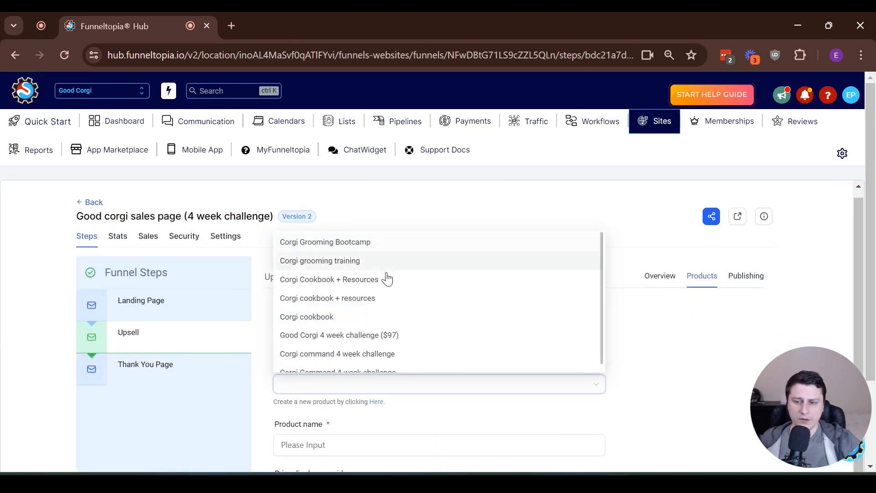
scroll(509, 287, down, 1)
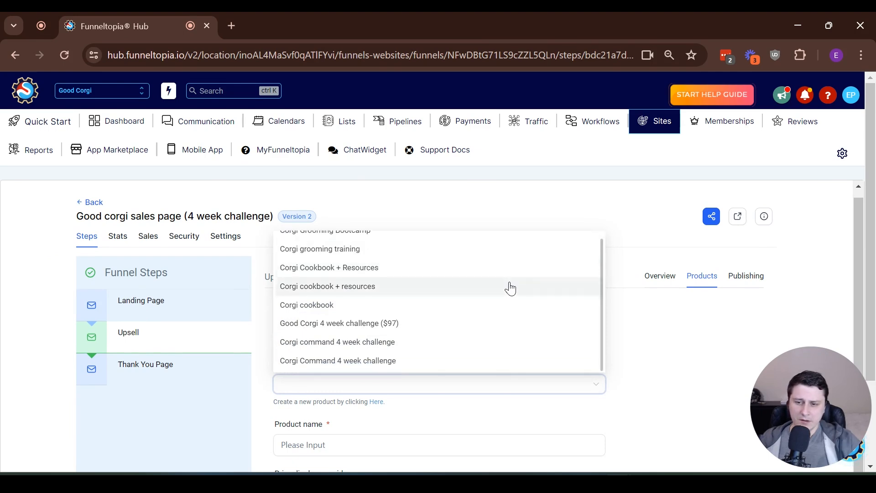
scroll(508, 288, up, 1)
click(385, 242)
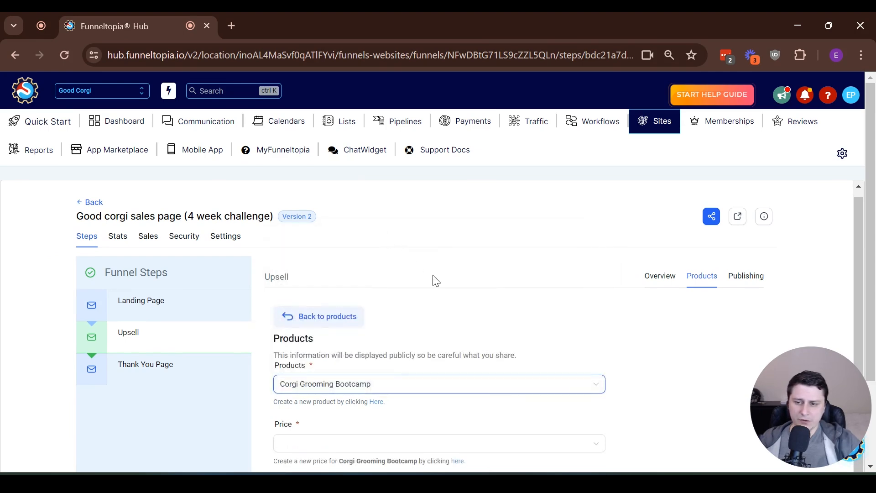
scroll(415, 292, down, 1)
click(338, 383)
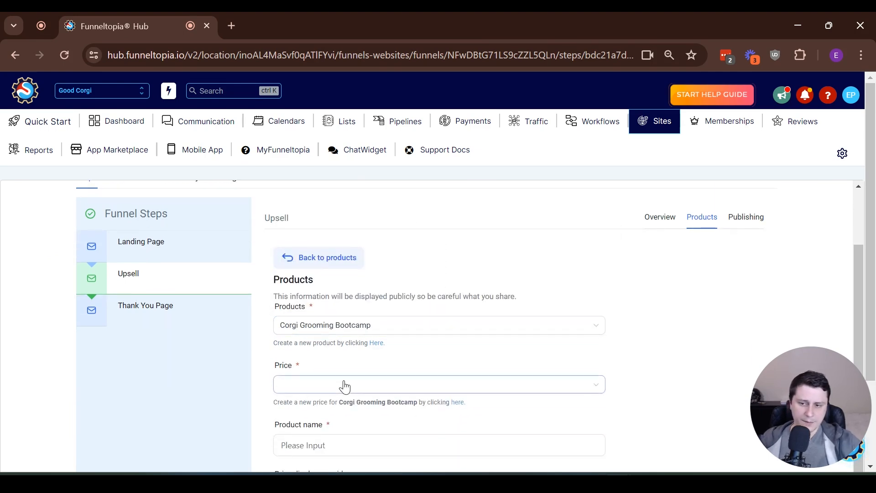
click(417, 408)
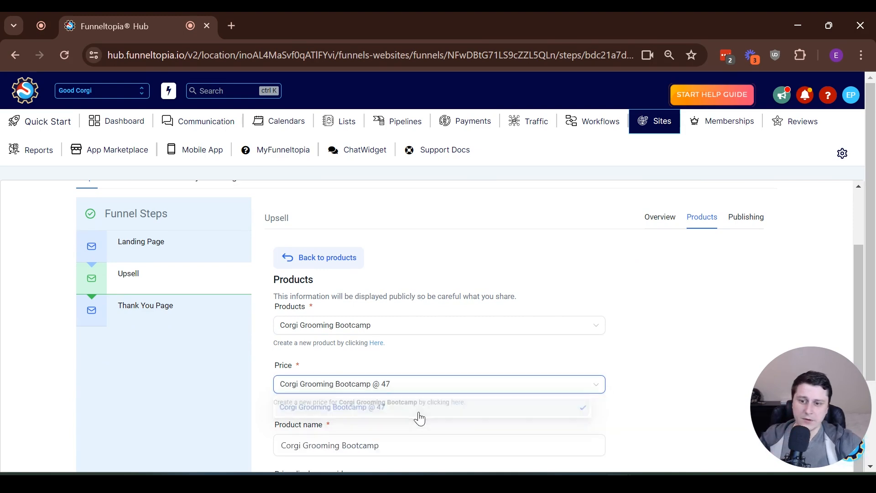
scroll(397, 369, down, 2)
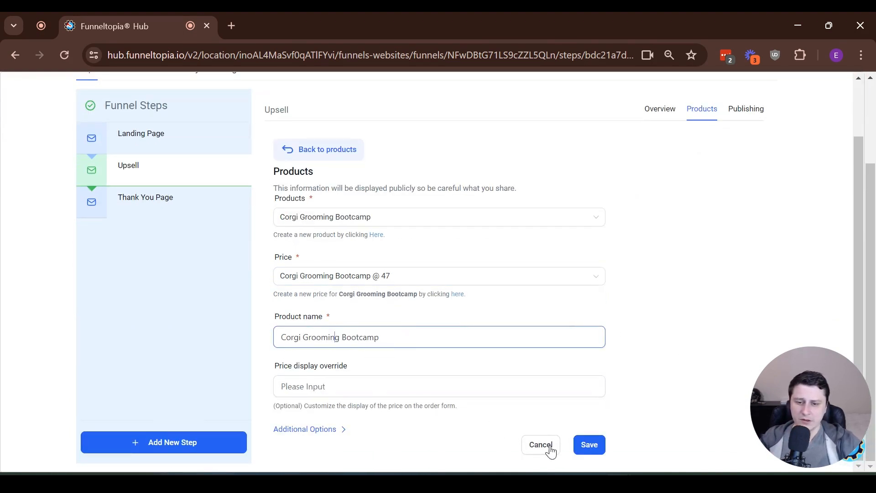
click(306, 428)
scroll(327, 325, down, 2)
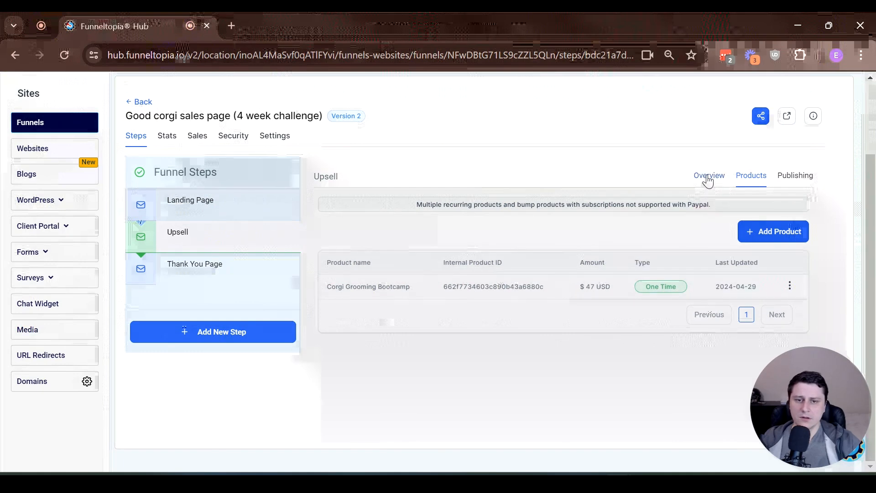
- Create the Upsell step's page from blank in the page builder
click(707, 176)
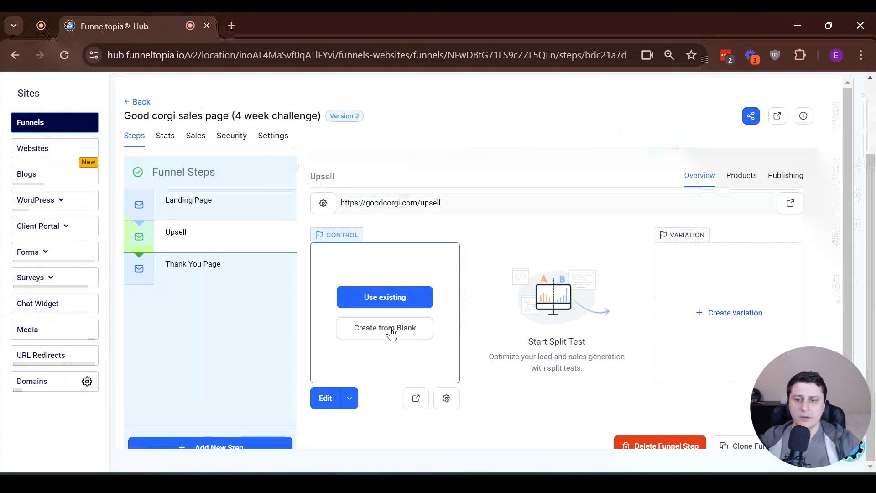
click(391, 332)
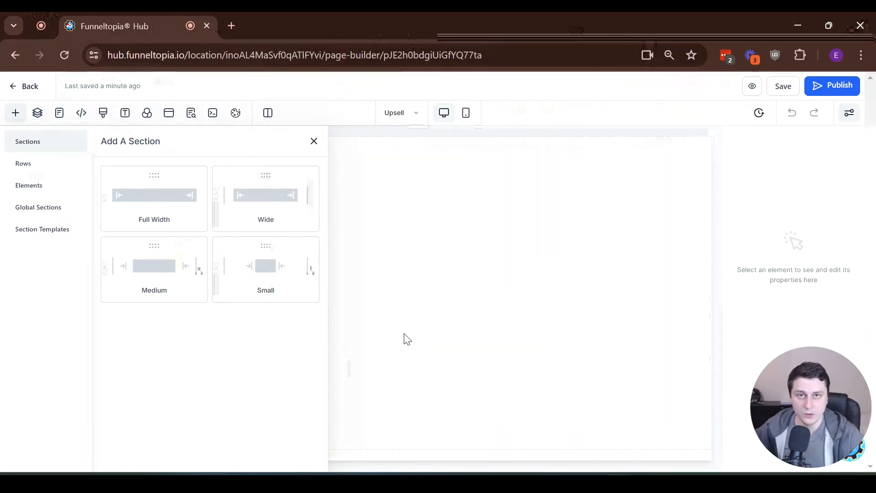
- Add a full-width section, one-column row, and headline reading 'Your order is almost complete!'
drag(176, 192, 314, 175)
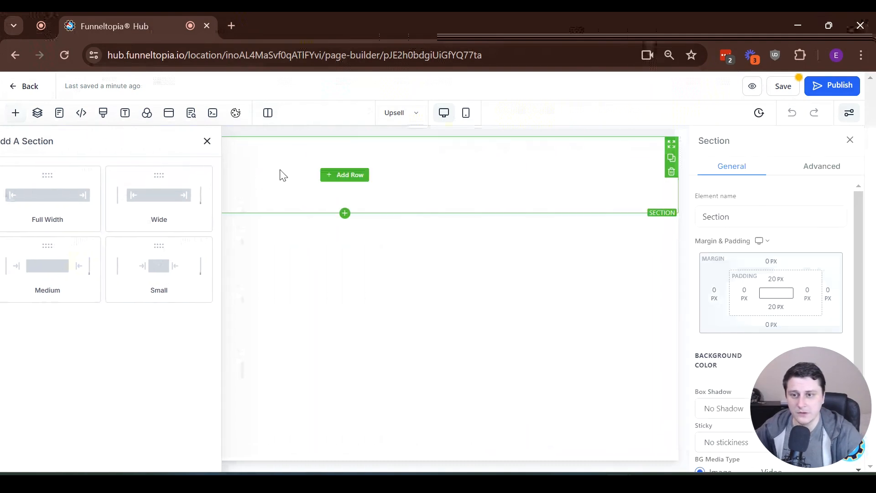
click(345, 175)
drag(141, 195, 440, 178)
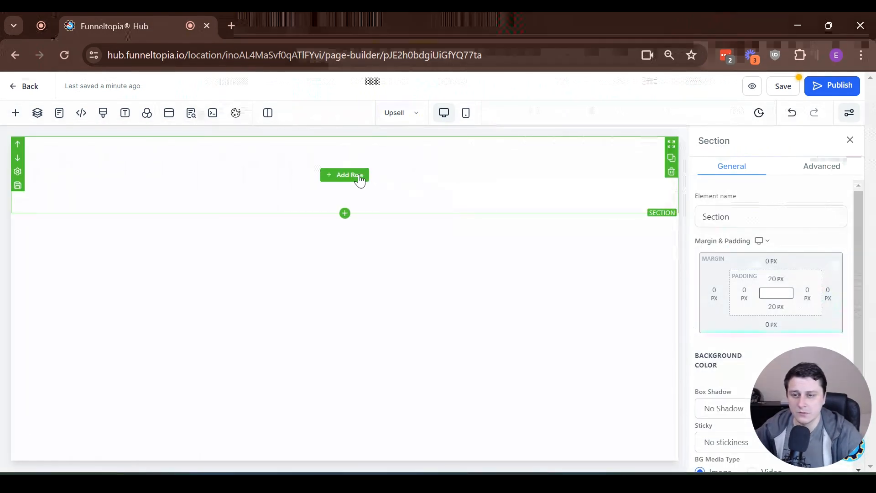
click(350, 177)
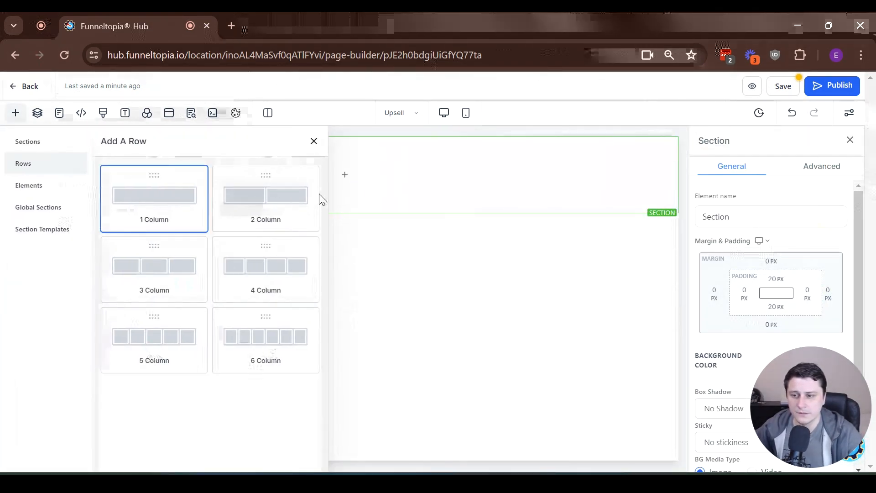
drag(281, 194, 365, 194)
click(344, 188)
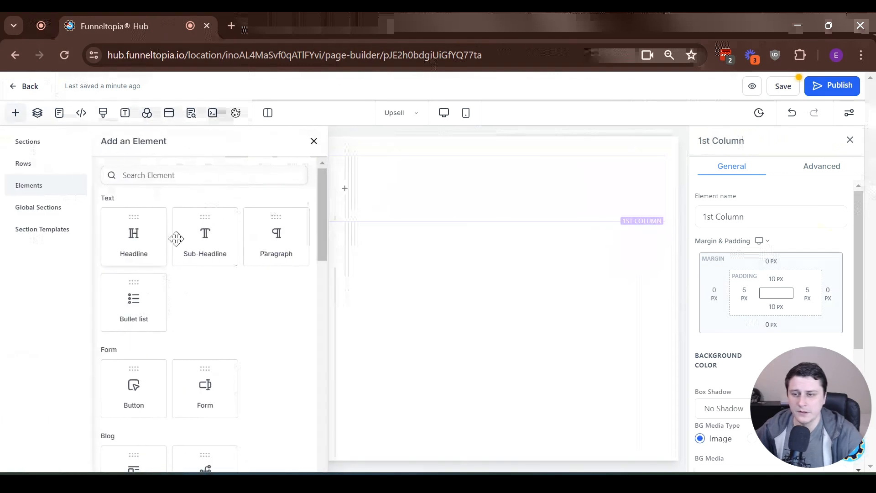
drag(103, 243, 348, 176)
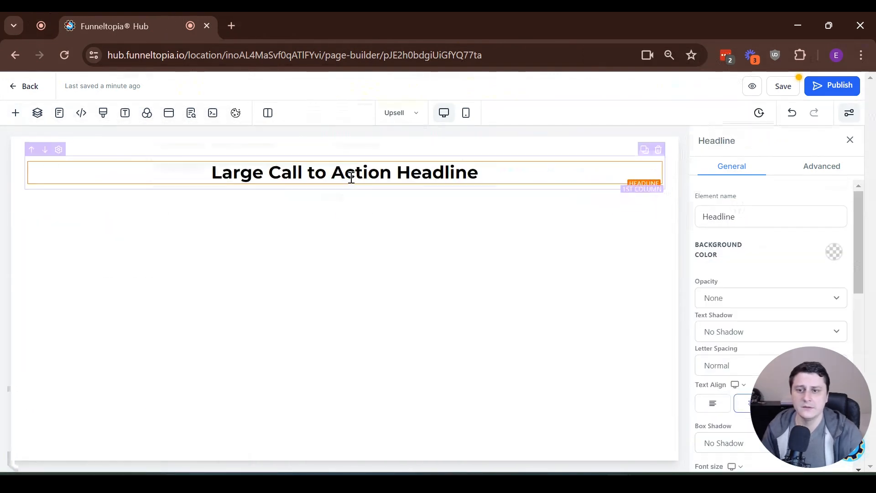
triple_click(352, 178)
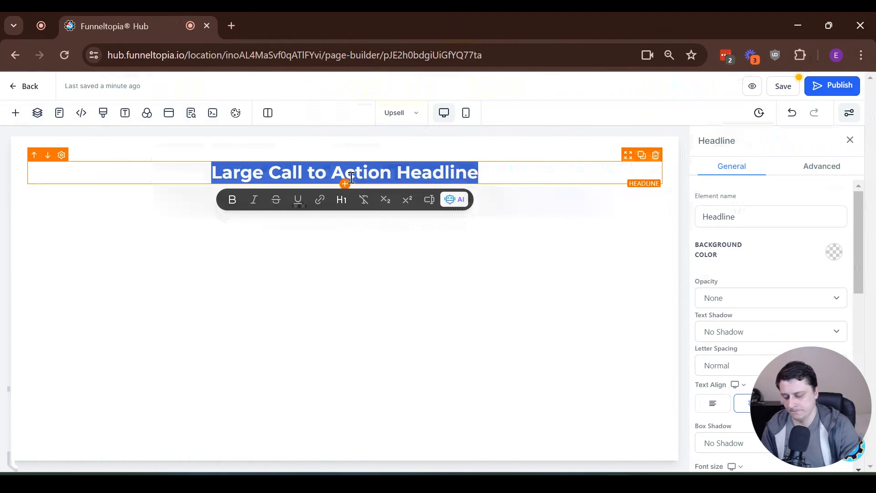
text(Your order )
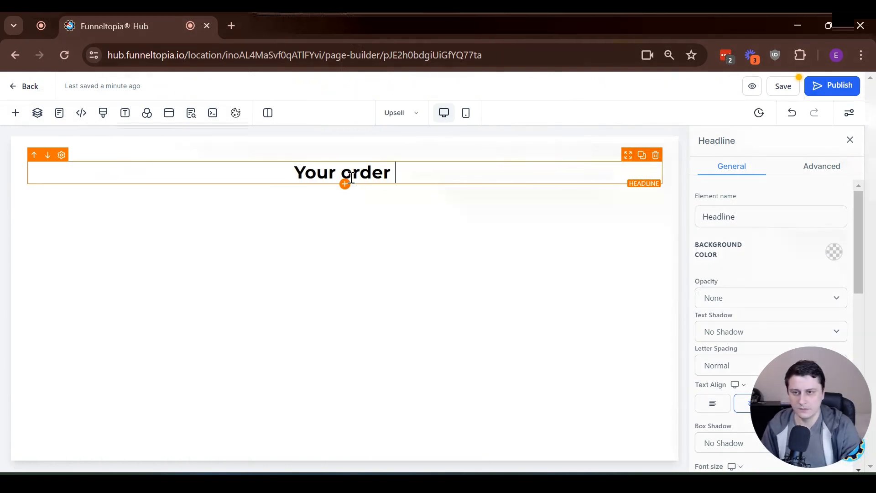
text(is almost complete!)
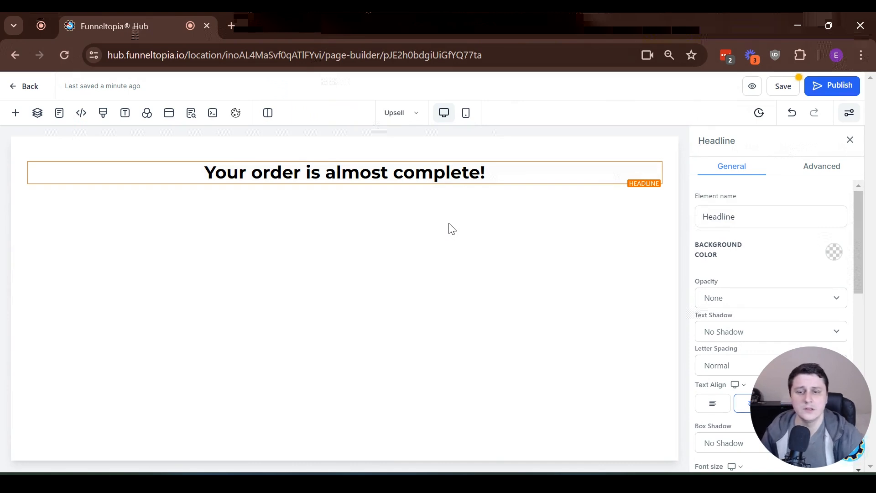
- Drop a Video element from the Media group directly under the headline
click(345, 197)
scroll(222, 303, down, 1)
scroll(222, 303, down, 5)
drag(222, 301, 416, 190)
scroll(172, 399, down, 2)
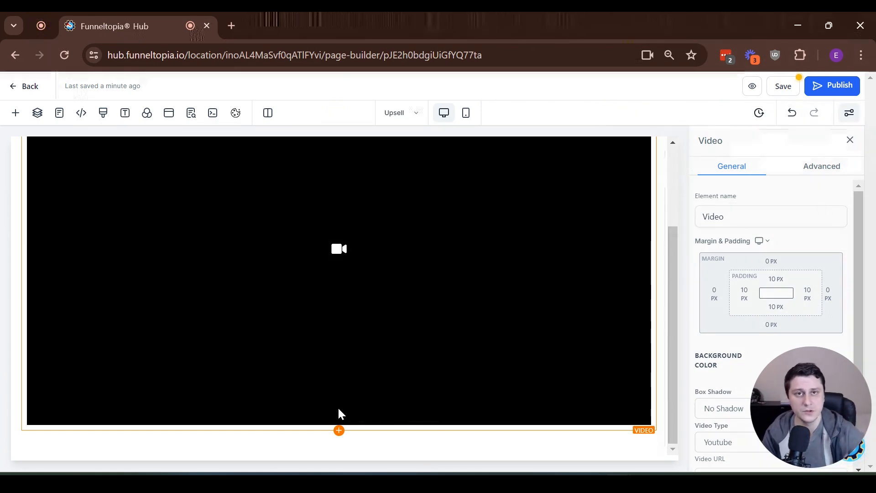
scroll(395, 322, up, 3)
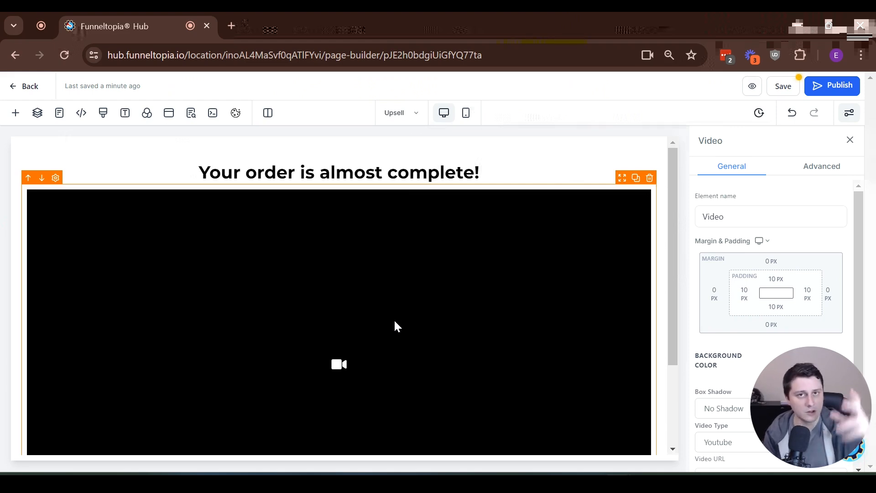
scroll(395, 322, down, 3)
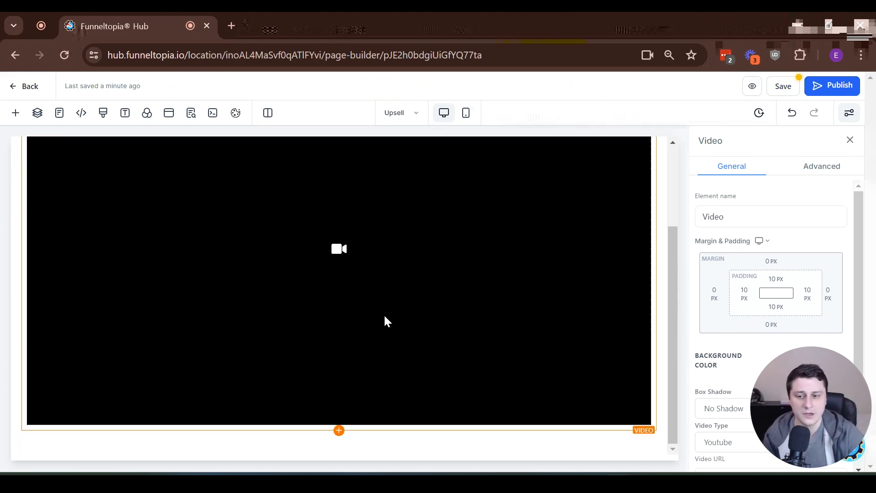
click(339, 430)
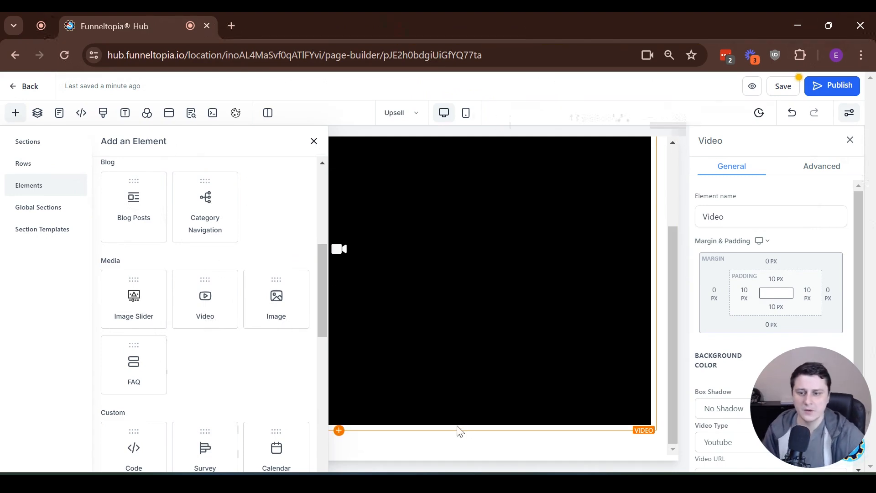
- Place a Click to Sign Up button below the video and duplicate it
scroll(292, 335, down, 2)
scroll(264, 335, down, 2)
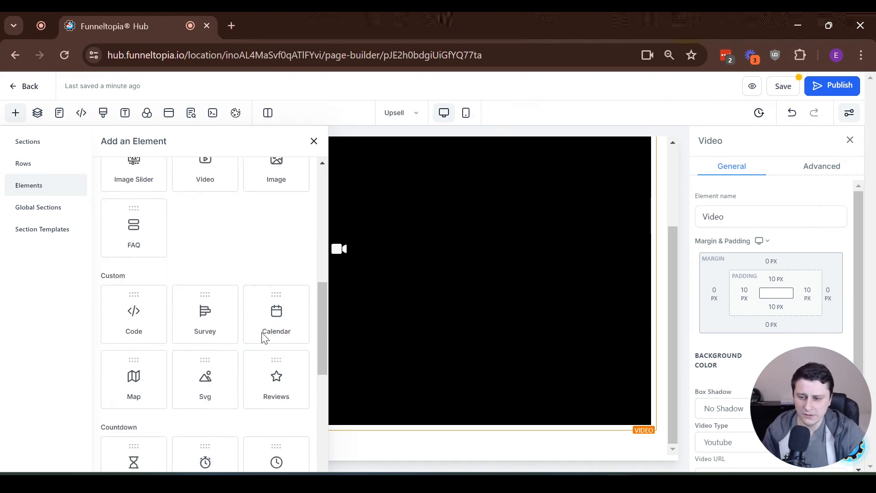
drag(135, 398, 414, 418)
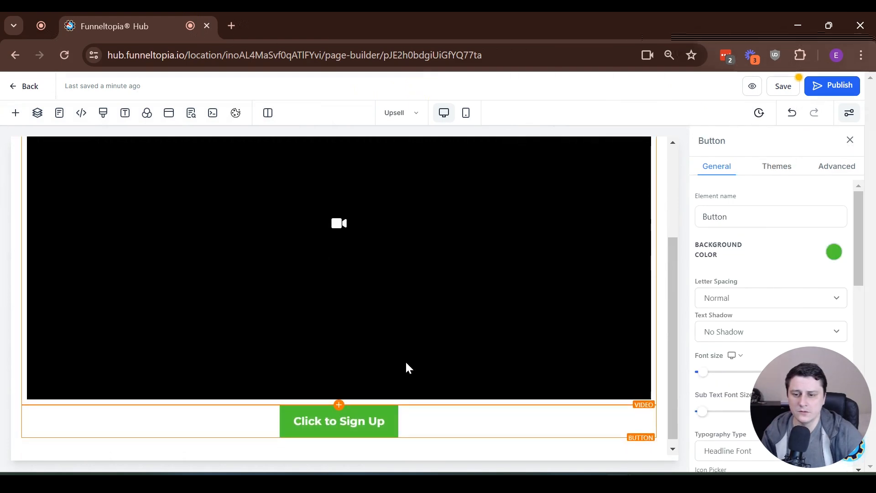
mouse_move(437, 410)
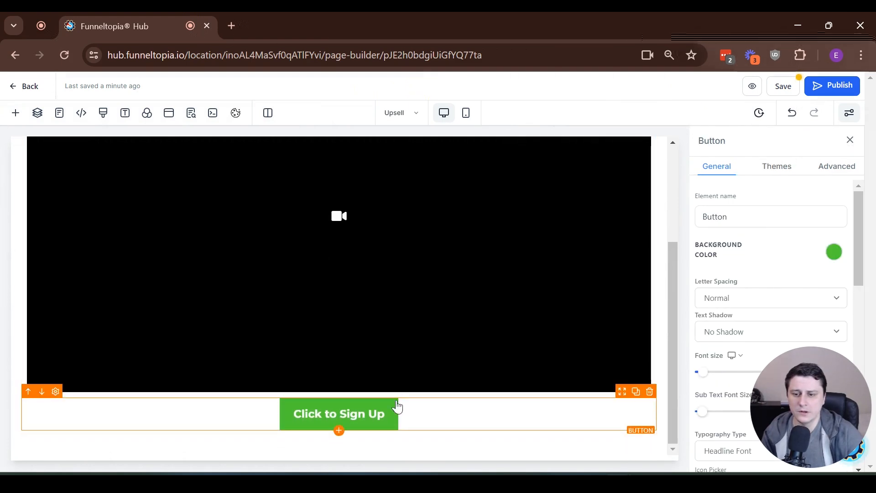
click(636, 392)
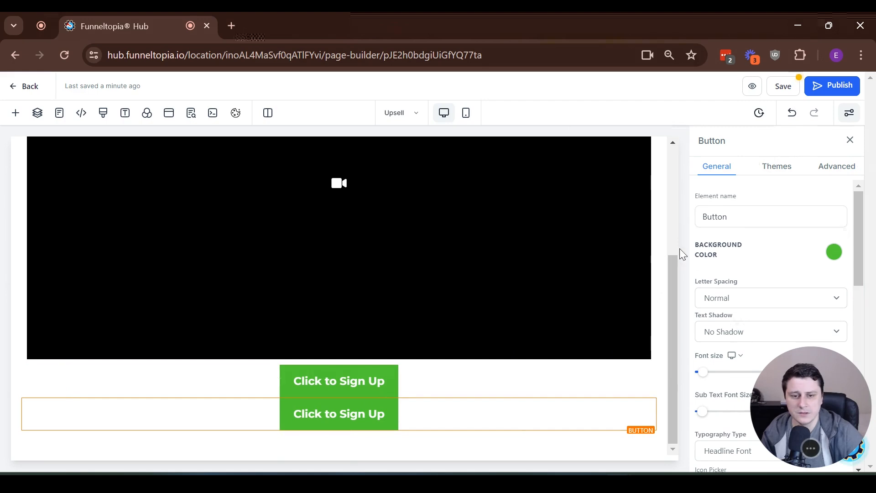
- Give the copied button a 10 px top margin preset
scroll(761, 393, down, 5)
scroll(761, 393, down, 6)
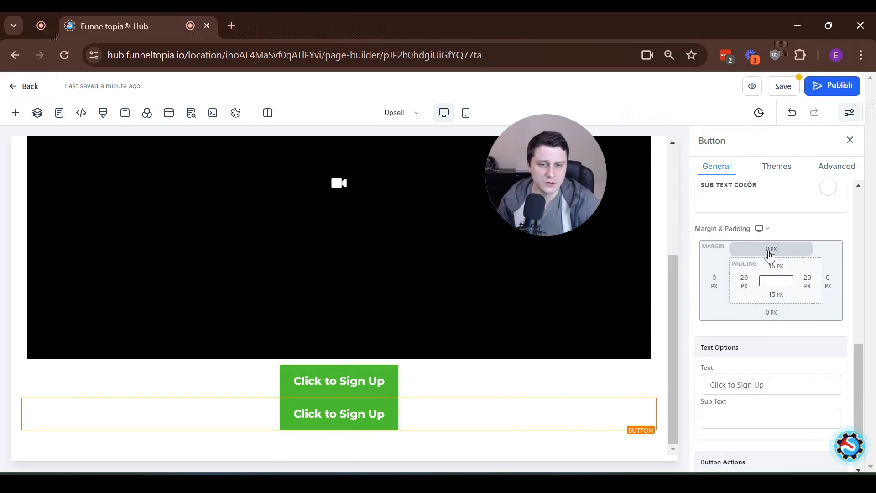
click(771, 250)
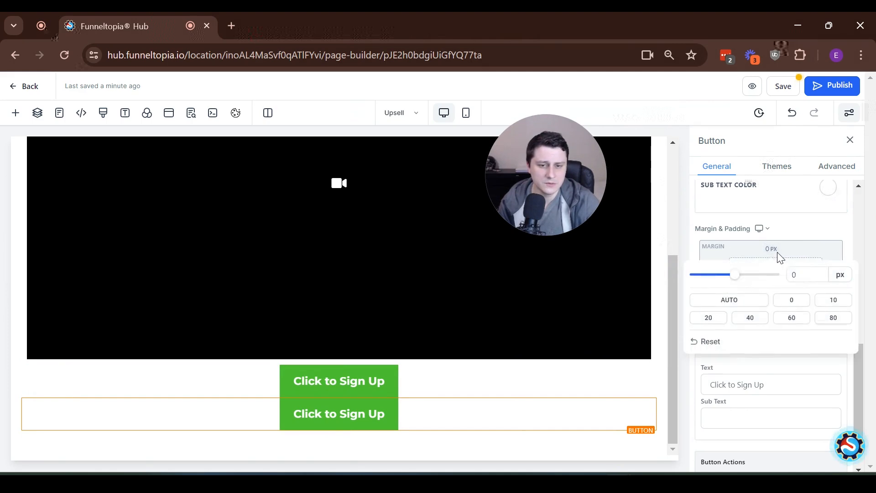
click(836, 302)
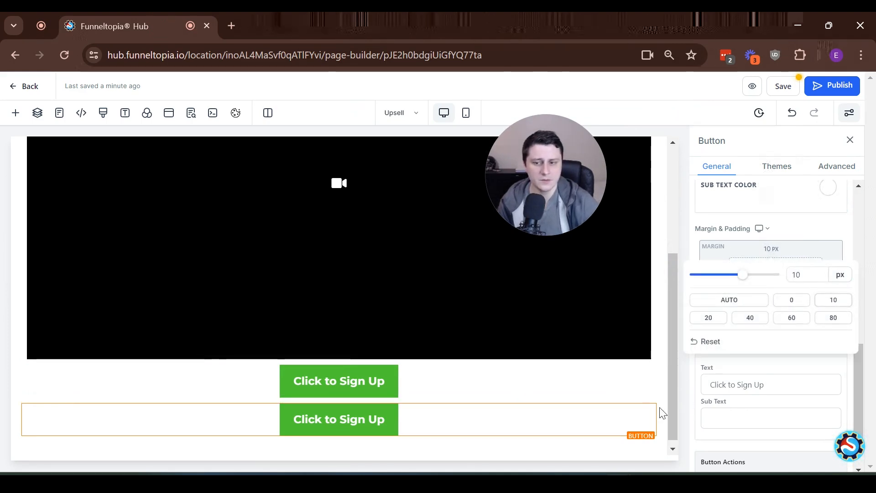
click(347, 388)
click(368, 418)
click(366, 390)
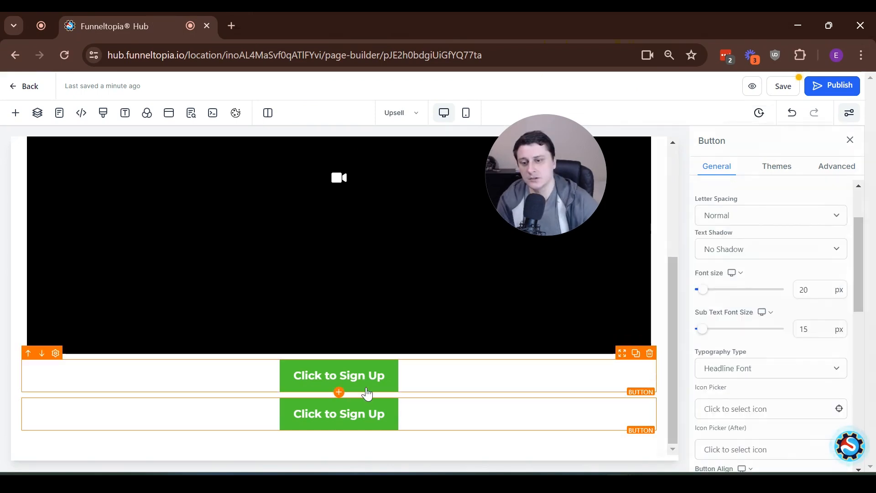
- Change the upper button's label to 'Click here to get the Corgi Grooming Bootcamp for ONLY $47 NOW!'
scroll(777, 335, down, 10)
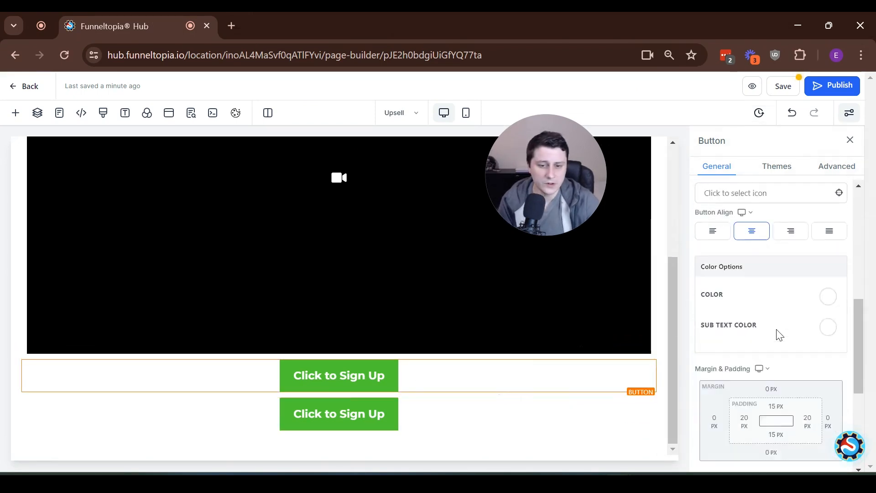
click(757, 306)
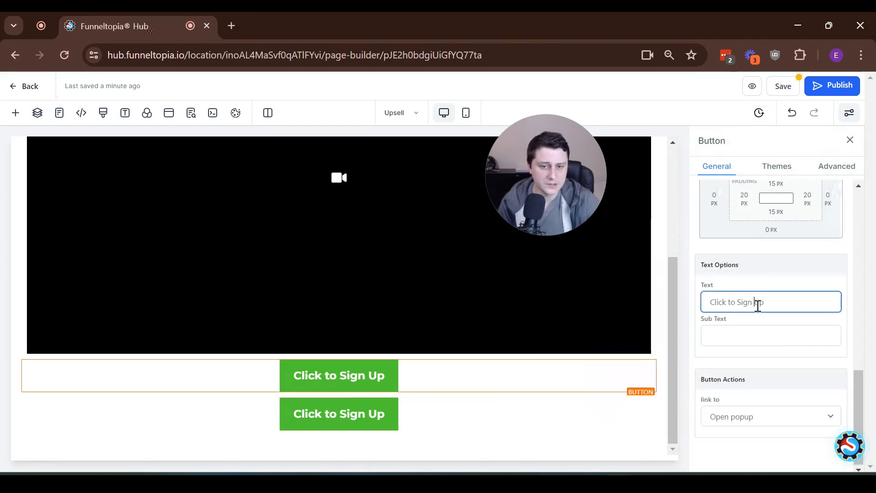
key(ctrl+a)
text(Click )
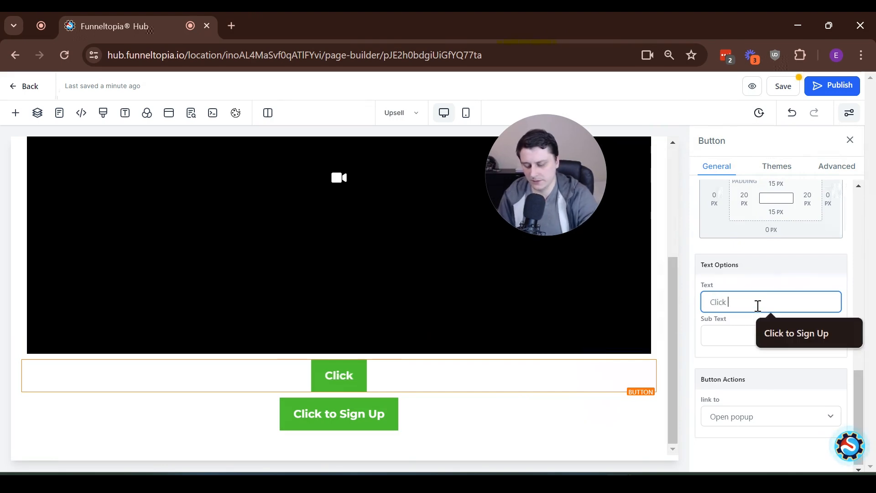
text(here to get the Corgi Grooming Bootcamp for ONLY $47)
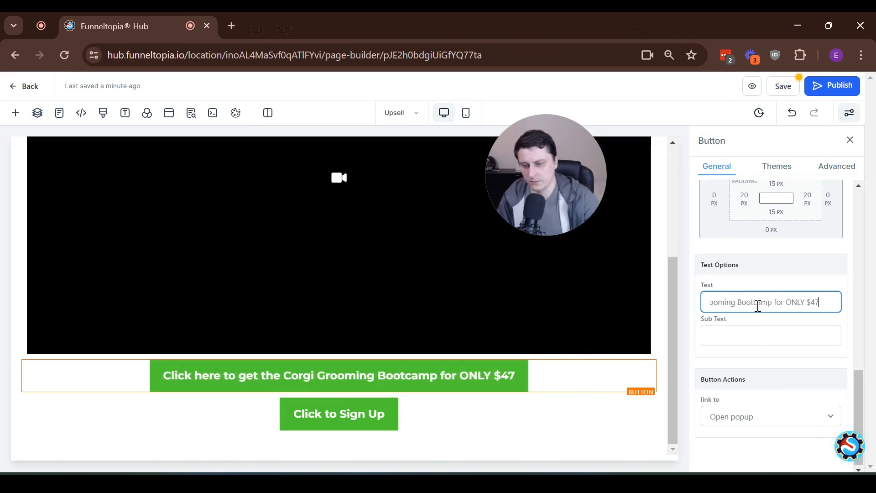
text( NOW!)
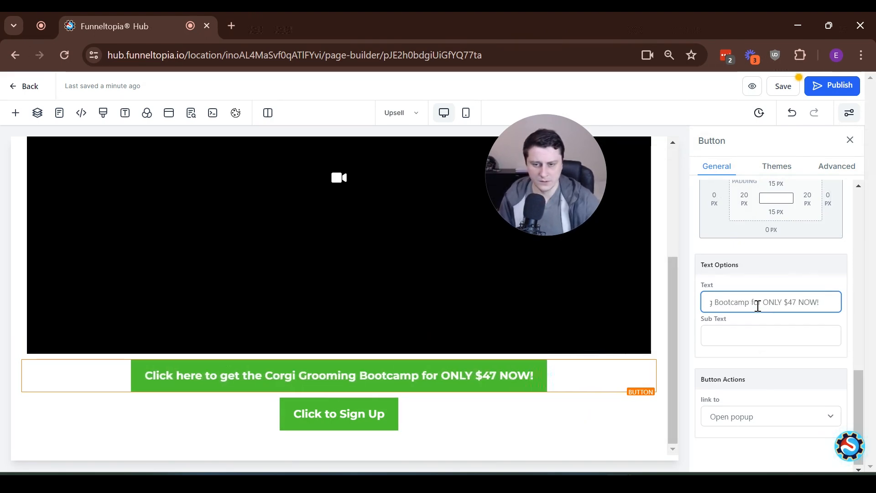
- Relabel the second button 'No thanks, I don't want my Corgi to be the most beautiful dog in the neighborhood', fixing the typo
click(388, 427)
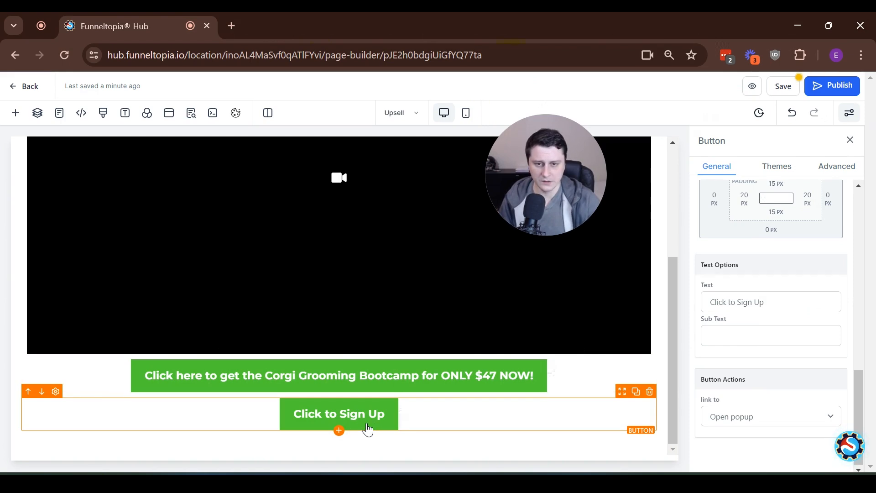
triple_click(784, 301)
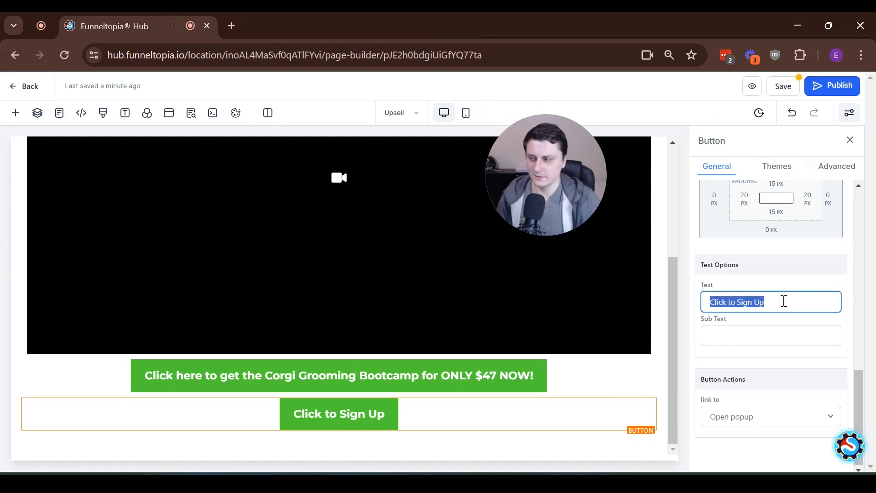
text(No th)
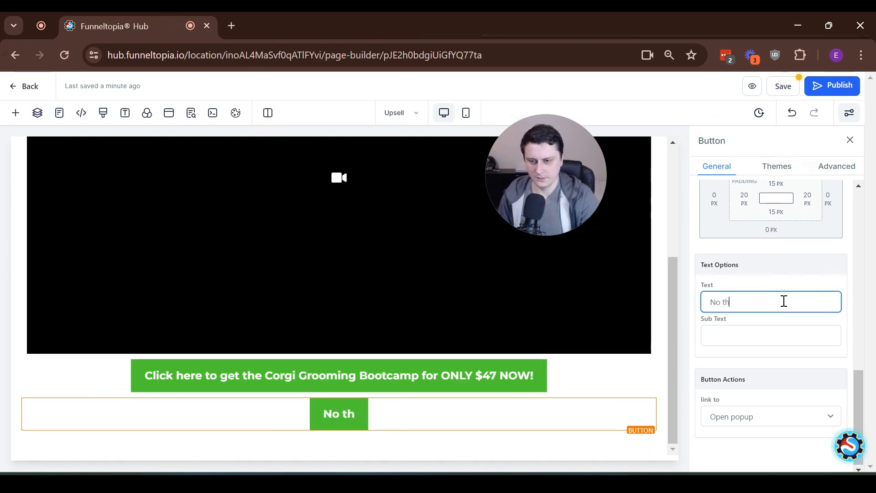
text(anks, I don't want my Corgi to be the most beautiful do)
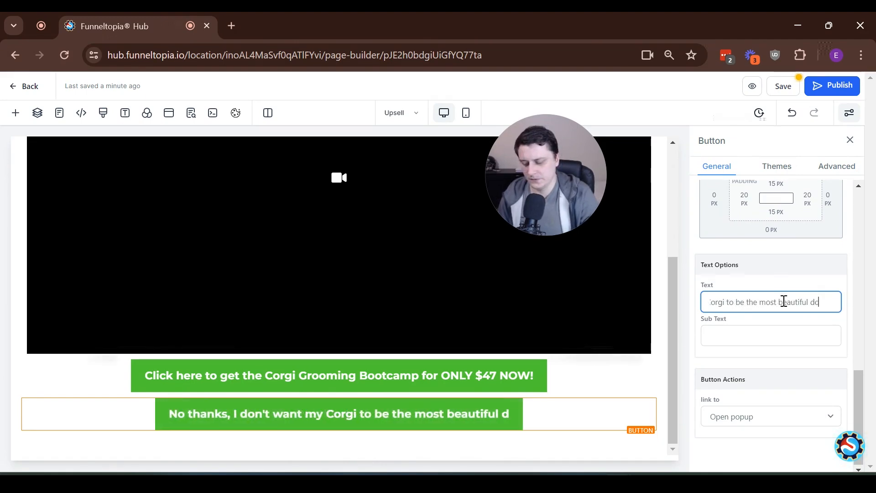
text(g in the neightbo)
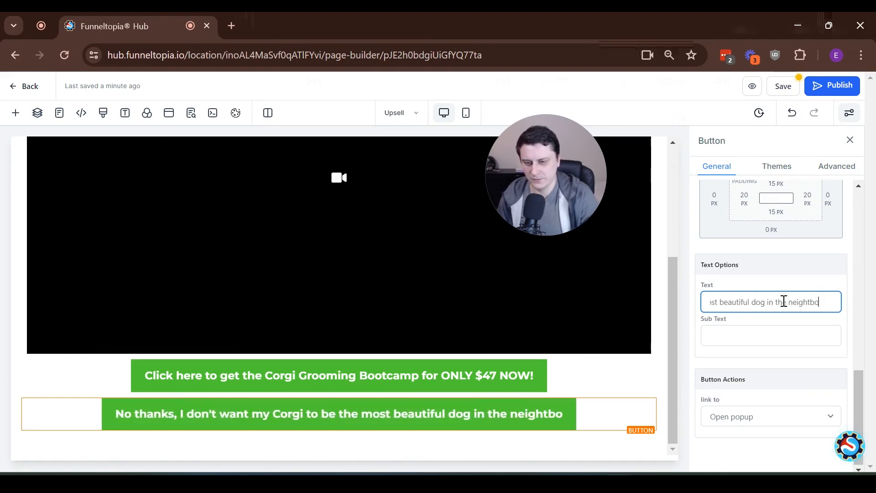
text(rhood)
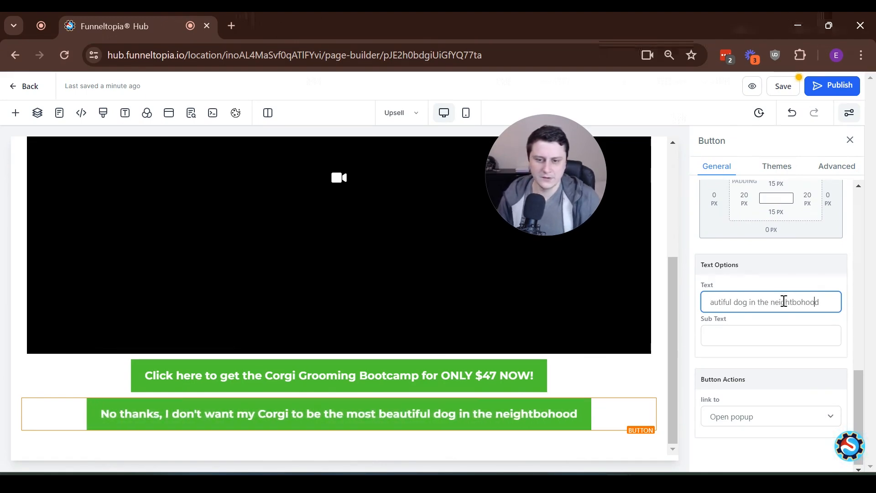
drag(805, 302, 809, 302)
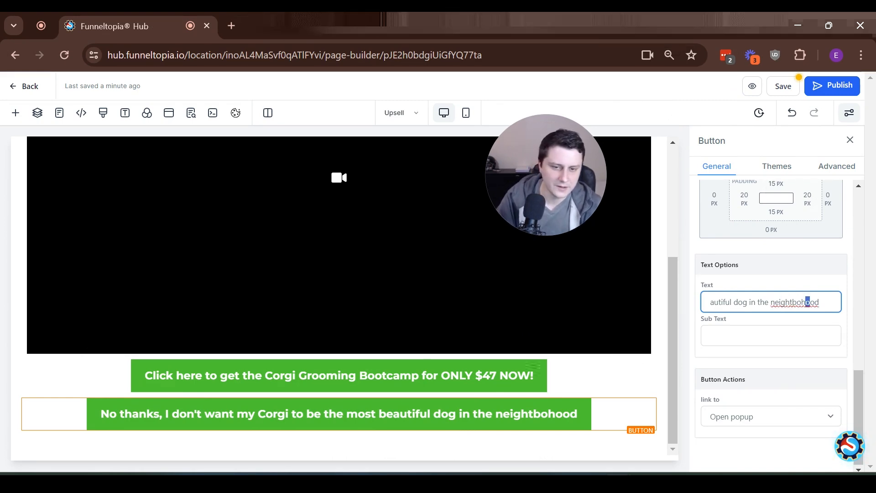
key(BackSpace)
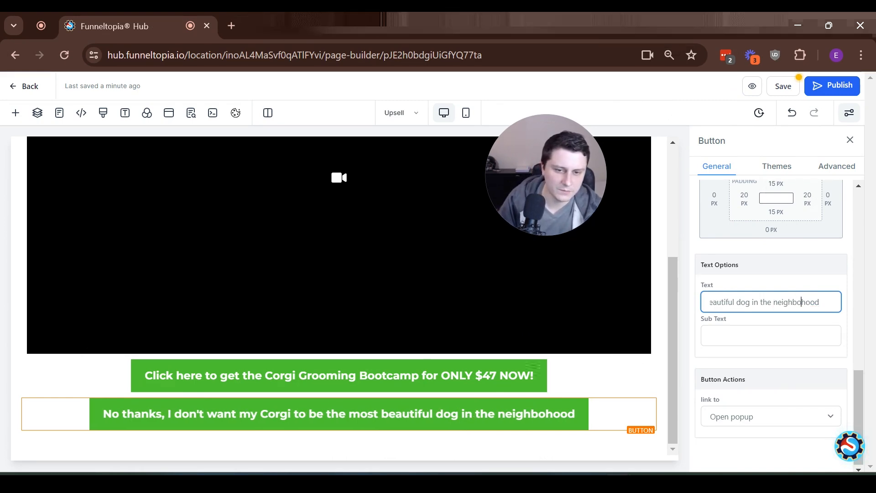
text(r)
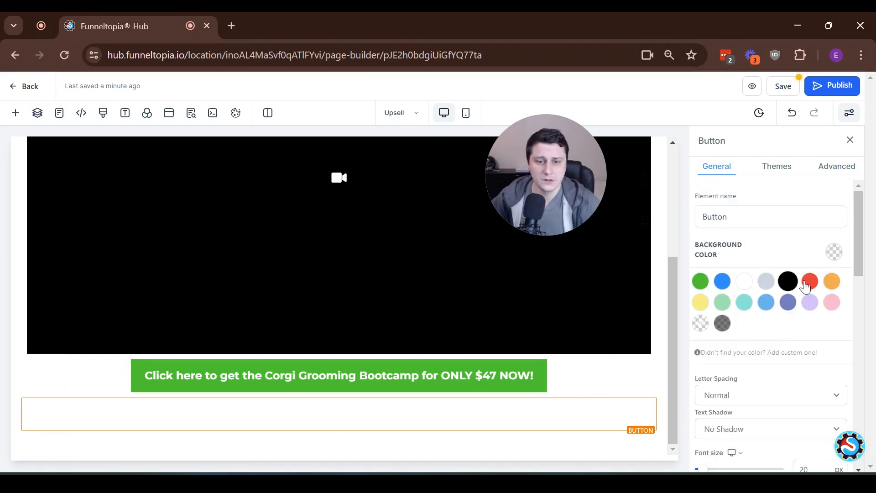
- Give the No thanks button a red background, then select the green offer button and scroll to its actions
click(804, 287)
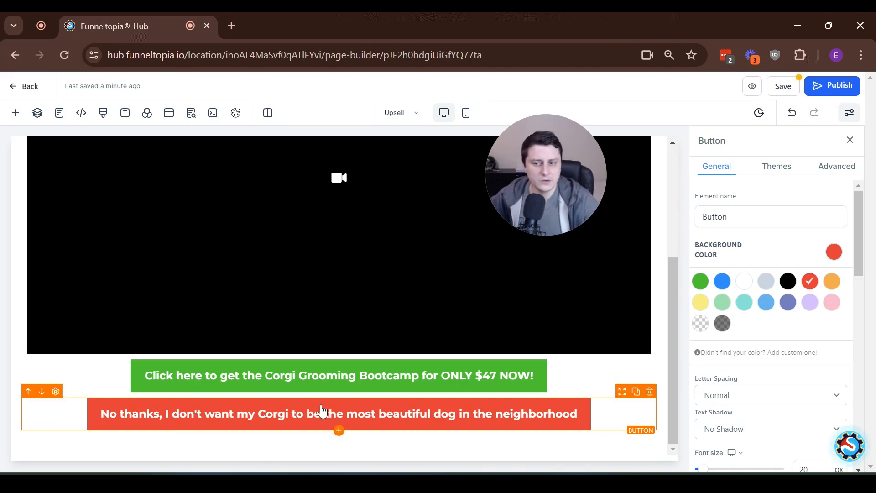
click(355, 388)
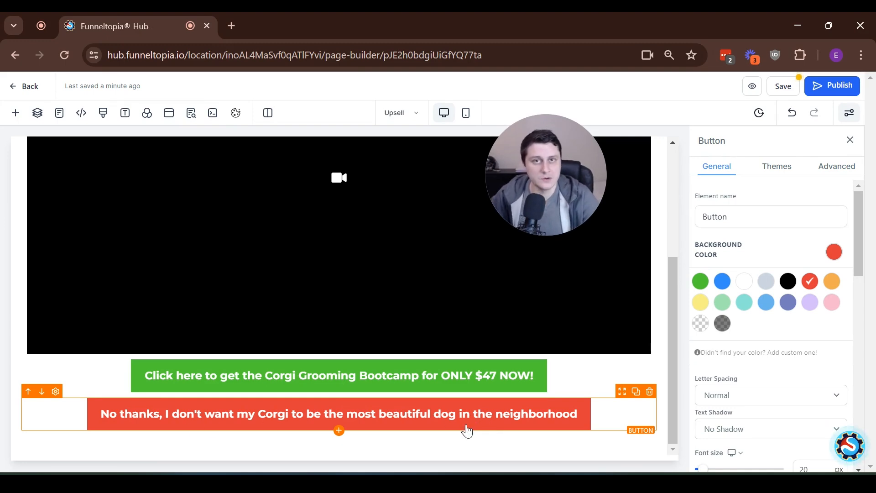
click(462, 377)
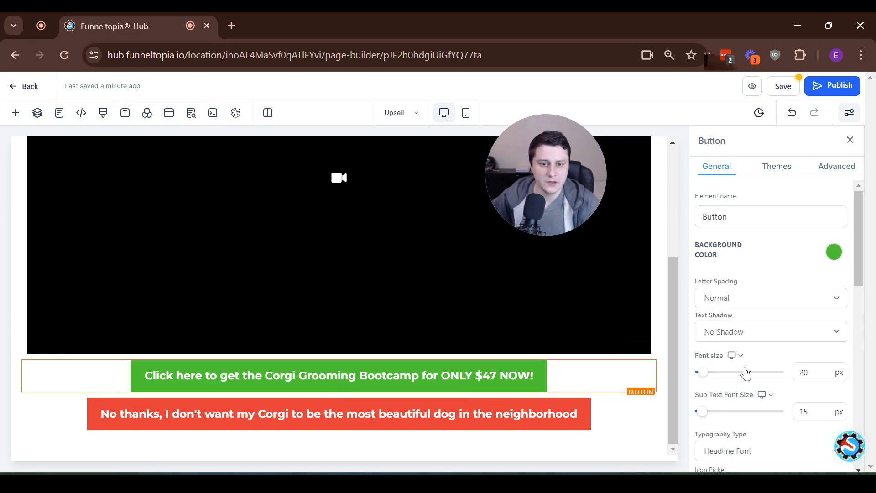
scroll(764, 372, down, 5)
scroll(764, 372, down, 5)
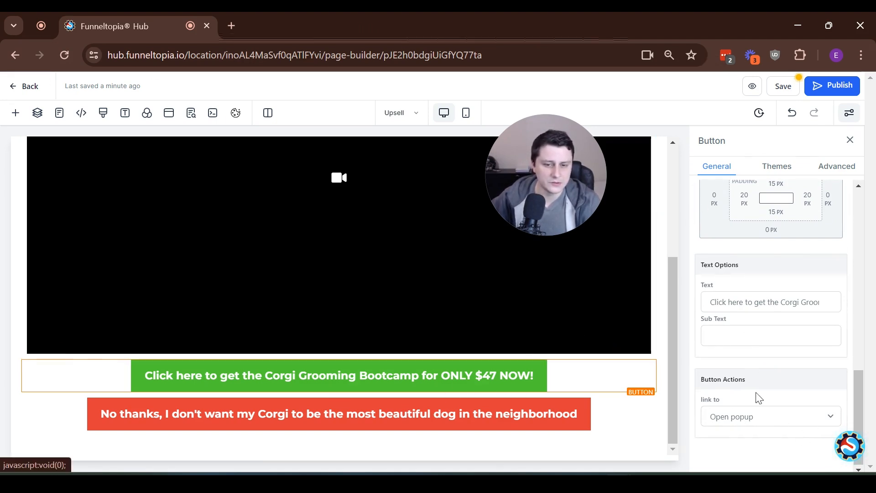
- Make the green button a one-click upsell of Corgi Grooming Bootcamp that continues to the next step
click(768, 417)
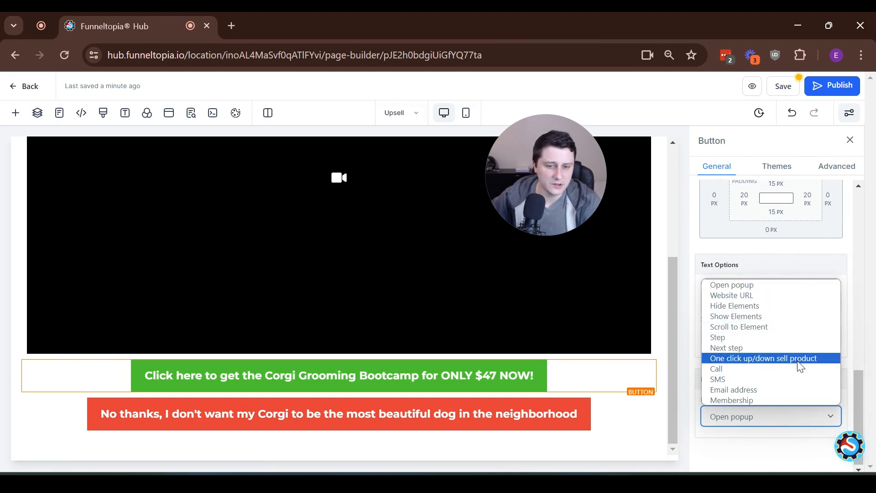
click(801, 359)
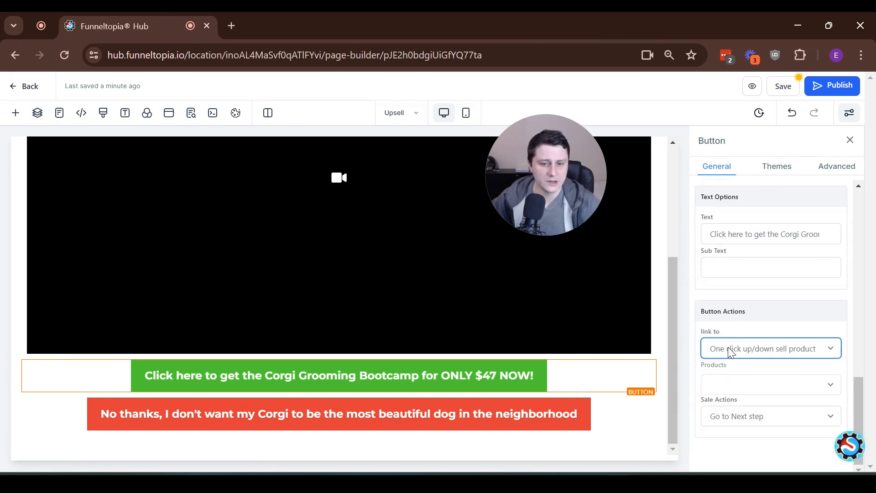
click(757, 384)
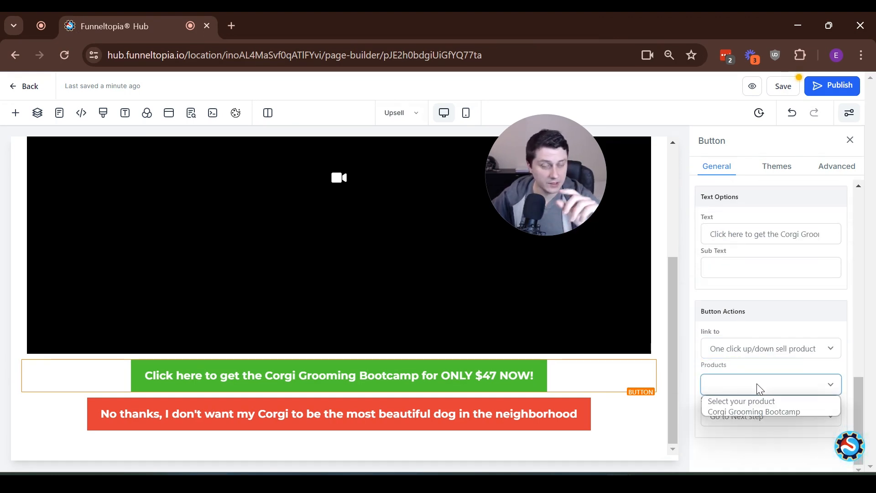
click(778, 413)
click(755, 418)
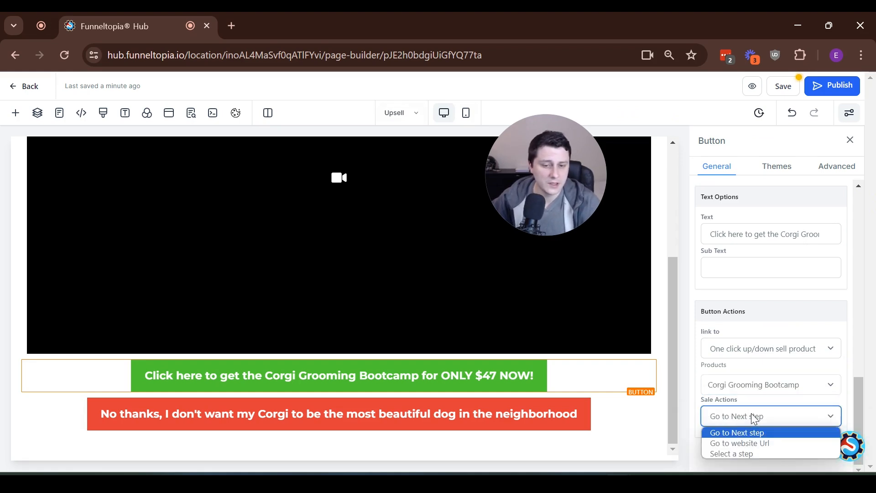
click(751, 412)
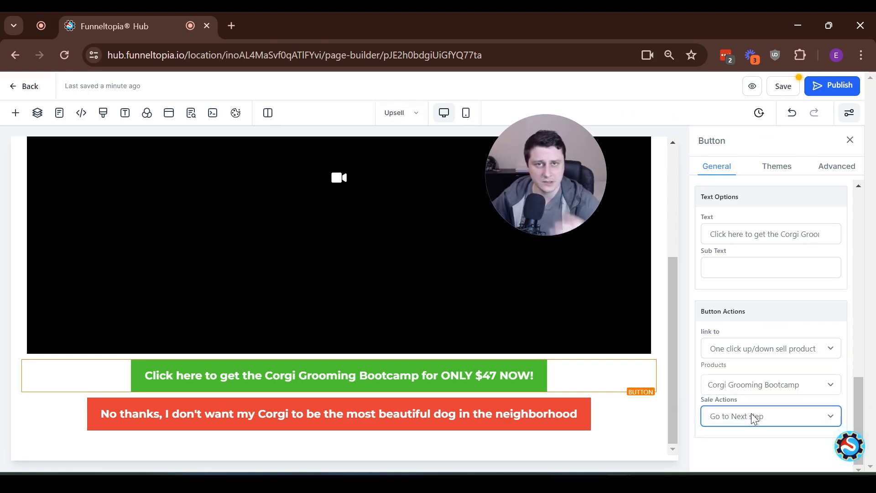
- Link the red No thanks button to the next step and publish the upsell page
scroll(771, 374, up, 5)
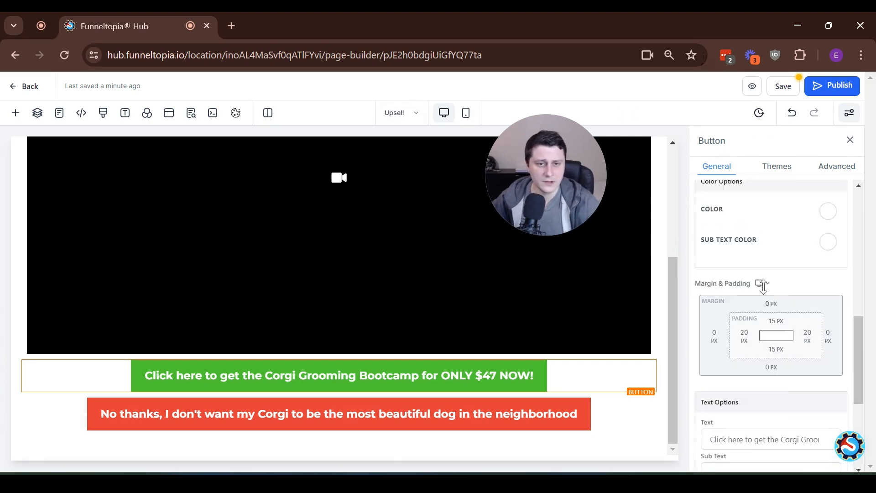
click(492, 426)
scroll(752, 316, down, 3)
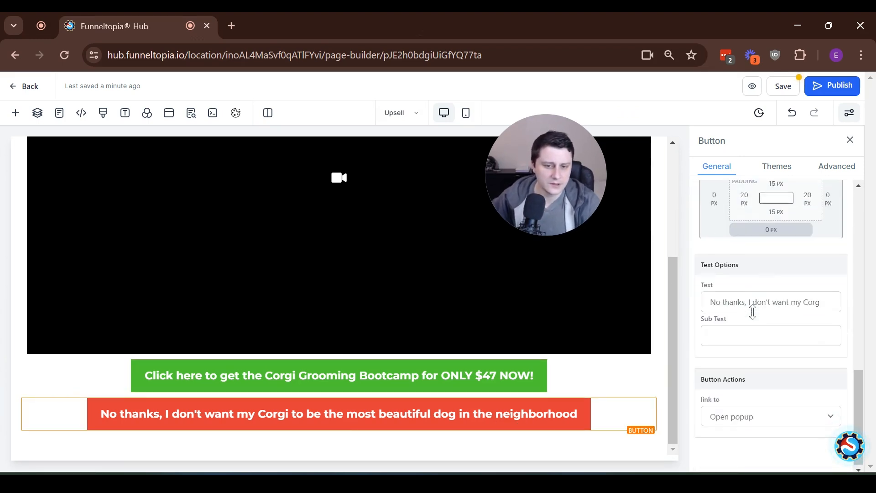
click(744, 427)
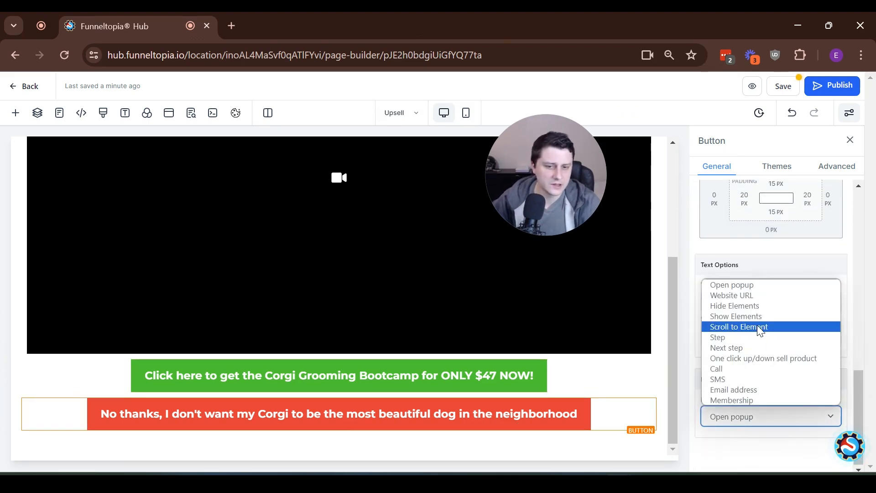
click(759, 349)
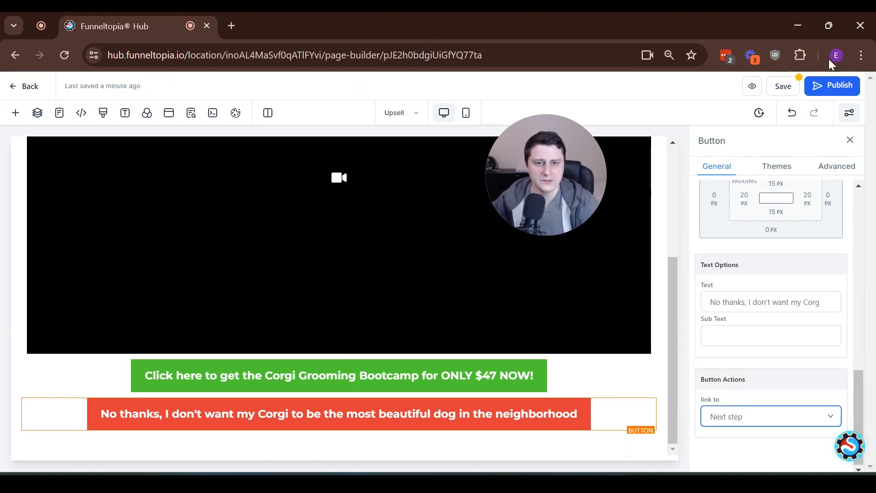
click(821, 85)
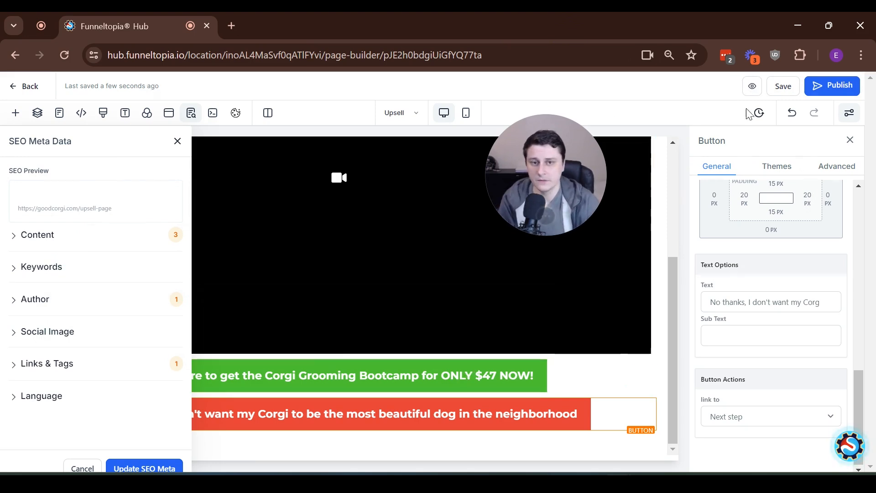
- Save the upsell page and go back to the Good corgi sales page funnel's steps
click(783, 85)
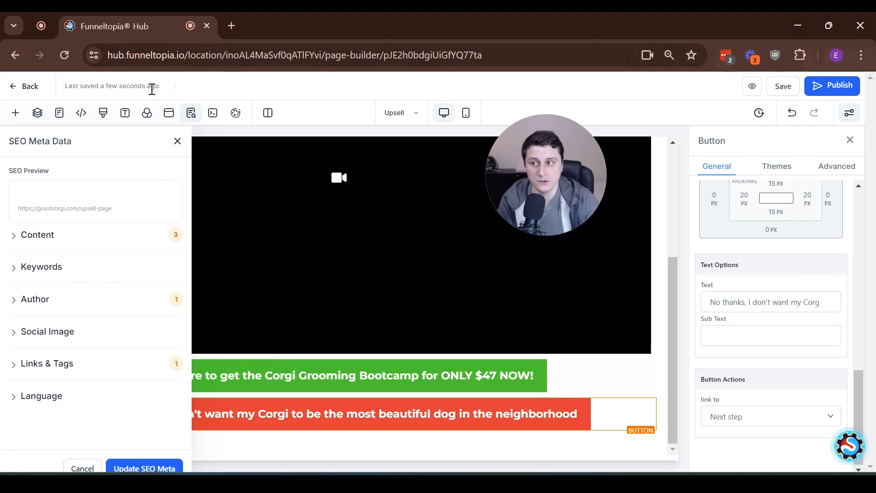
click(32, 89)
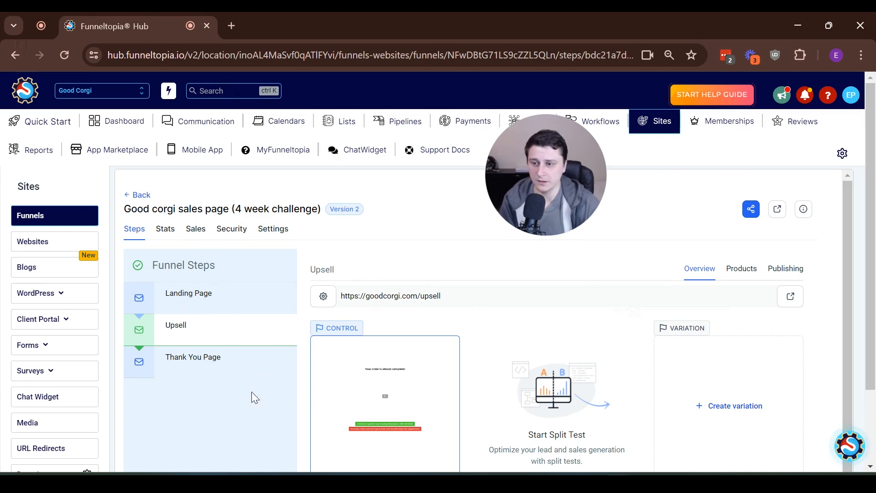
- Switch the funnel's payment mode to Test in its Settings and save
click(269, 237)
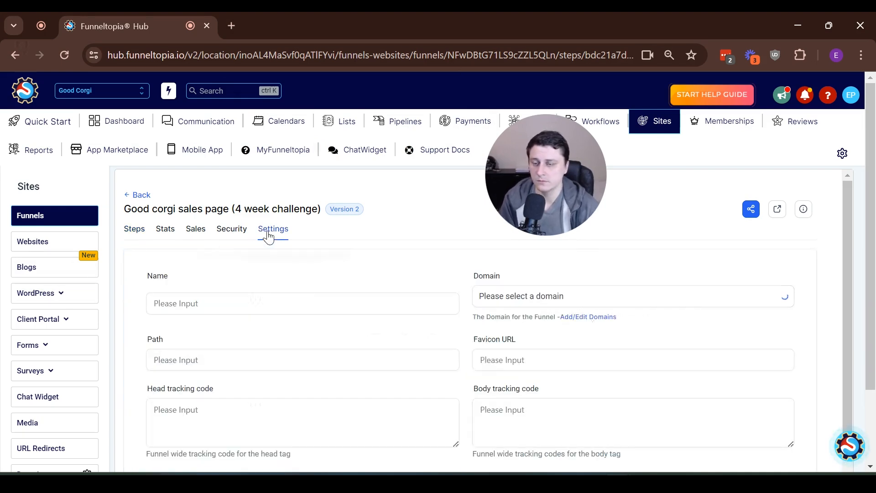
scroll(276, 255, down, 3)
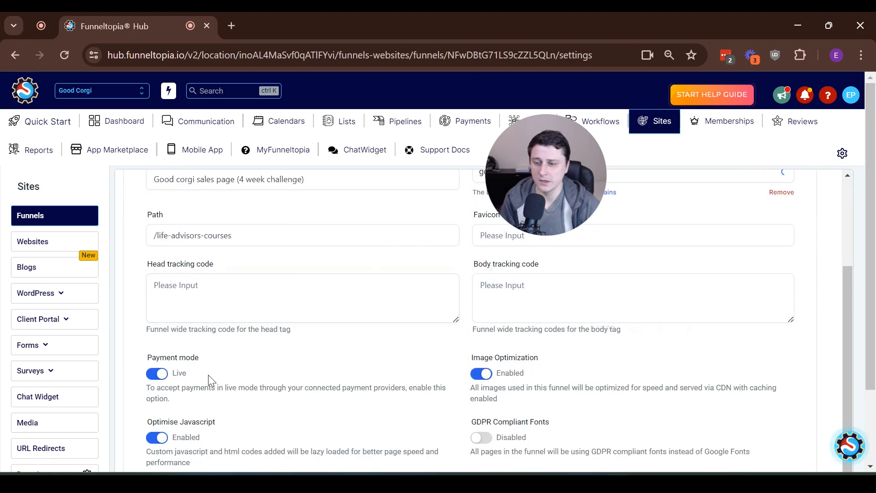
drag(220, 357, 153, 357)
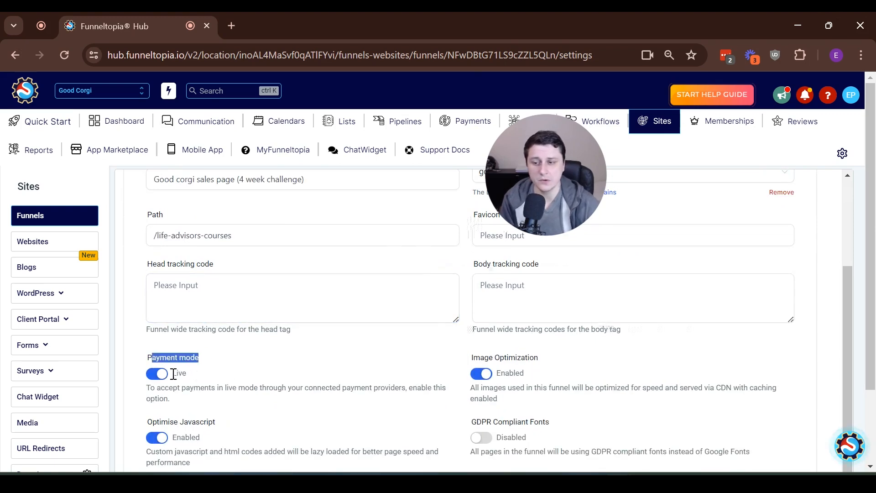
click(155, 376)
scroll(245, 371, down, 2)
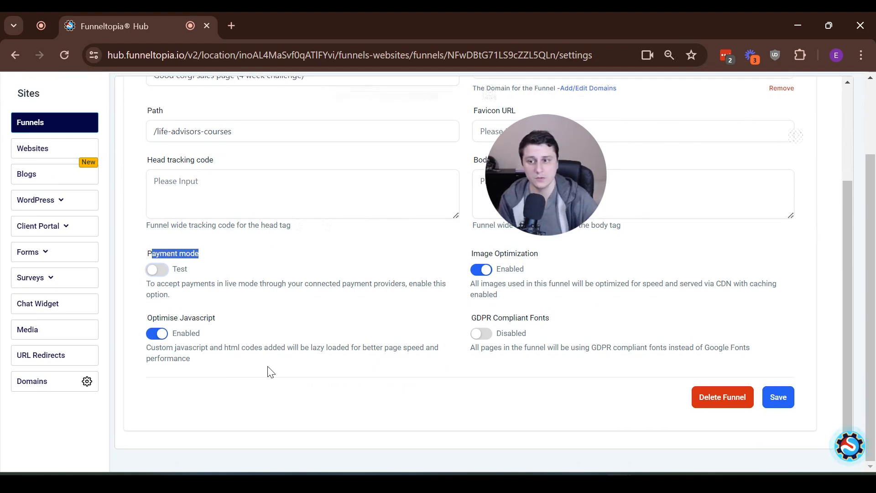
click(778, 400)
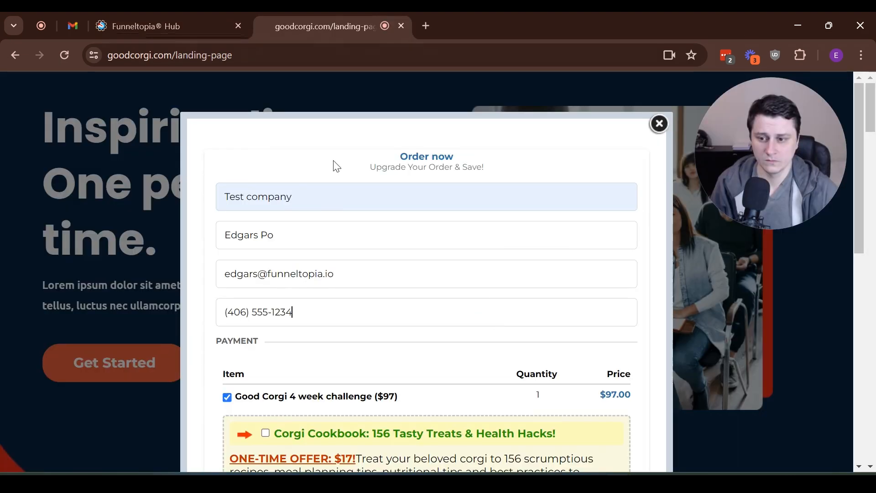
- Add the $17 Corgi Cookbook offer to the 4 week challenge order
scroll(377, 219, down, 3)
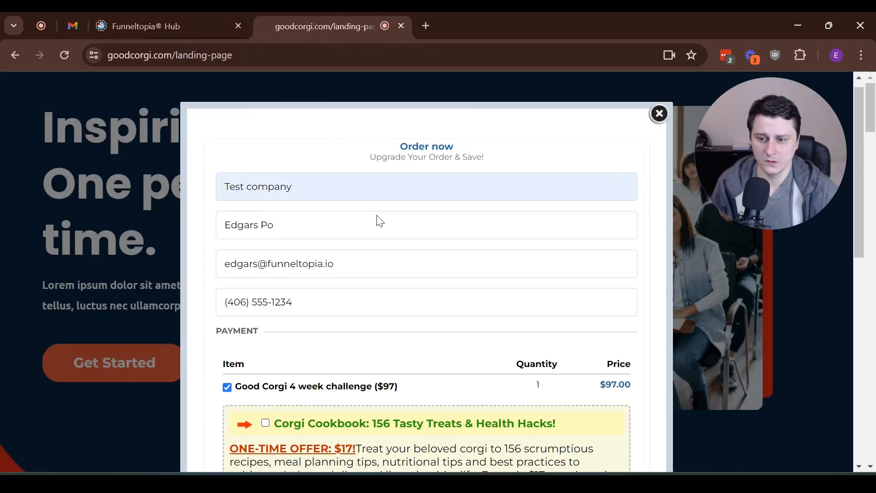
scroll(438, 266, up, 2)
scroll(313, 164, down, 2)
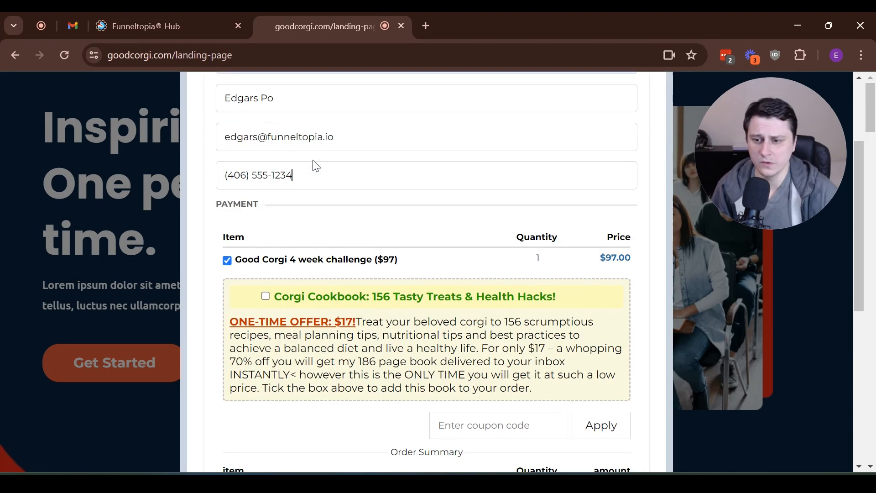
scroll(320, 278, down, 1)
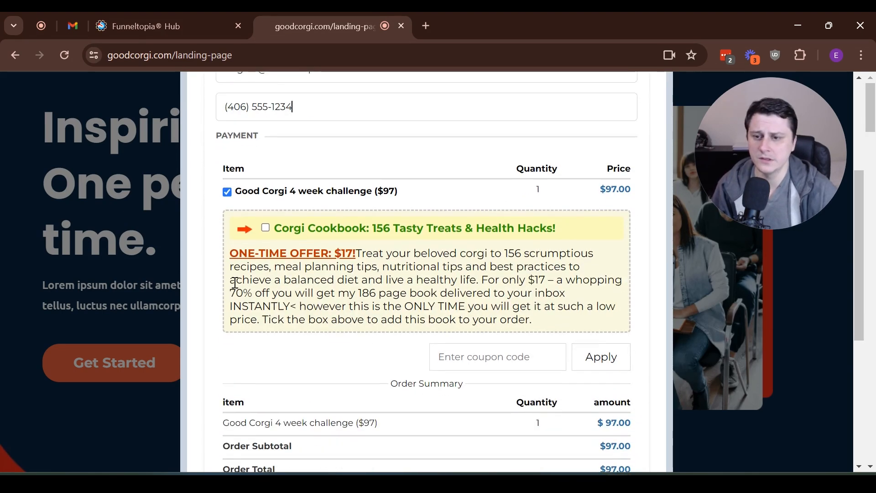
click(266, 228)
- Enter the test card number, expiry and CVC, and place the $114.00 order
scroll(313, 231, down, 3)
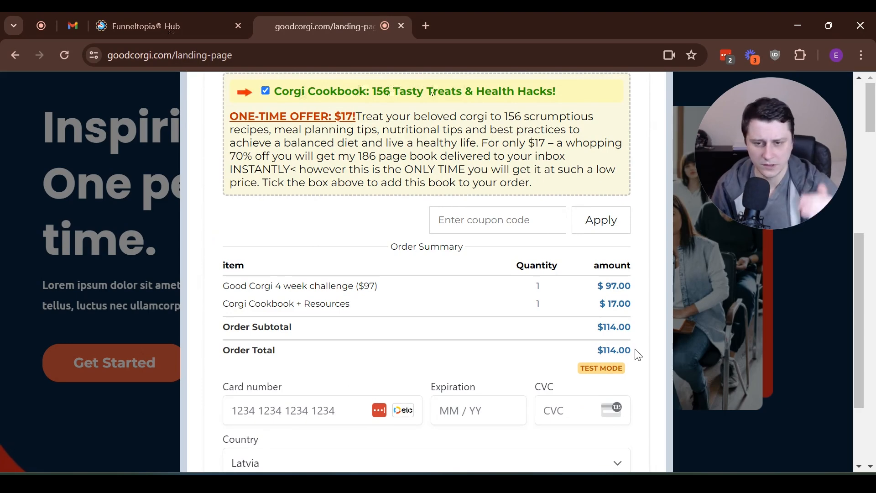
scroll(639, 355, down, 3)
click(327, 292)
text(424242424)
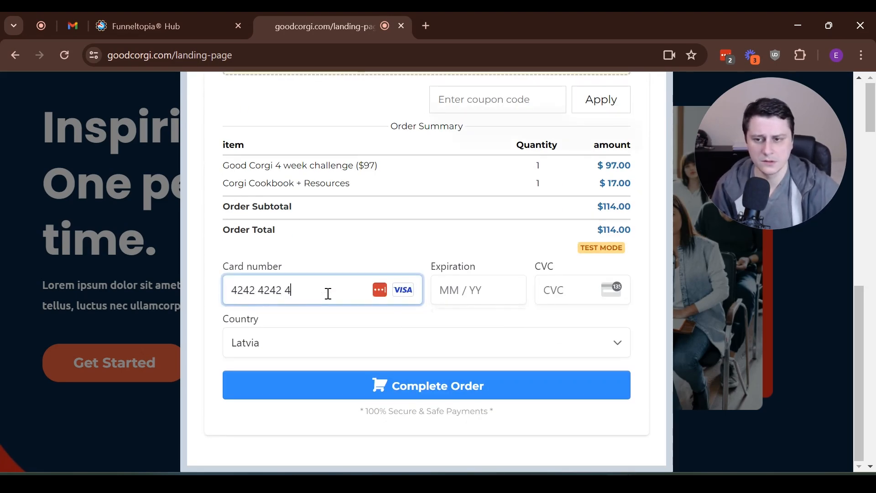
text(02)
key(BackSpace)
key(BackSpace)
text(0424)
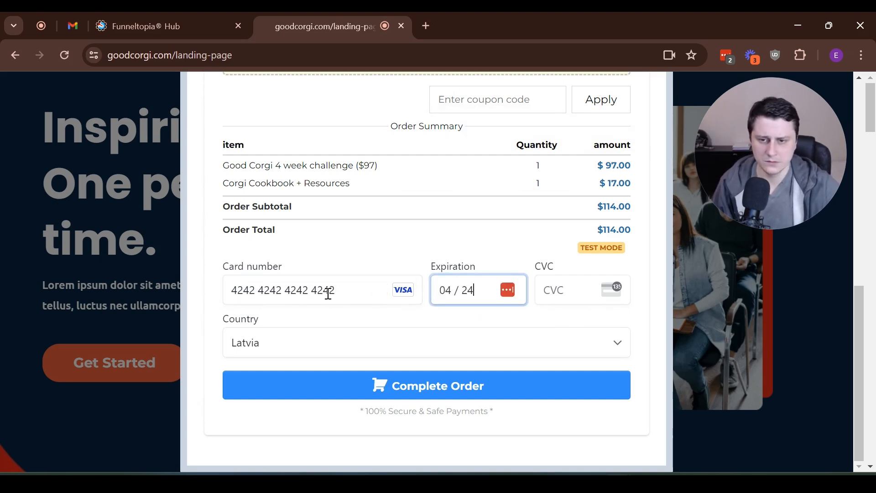
text(242)
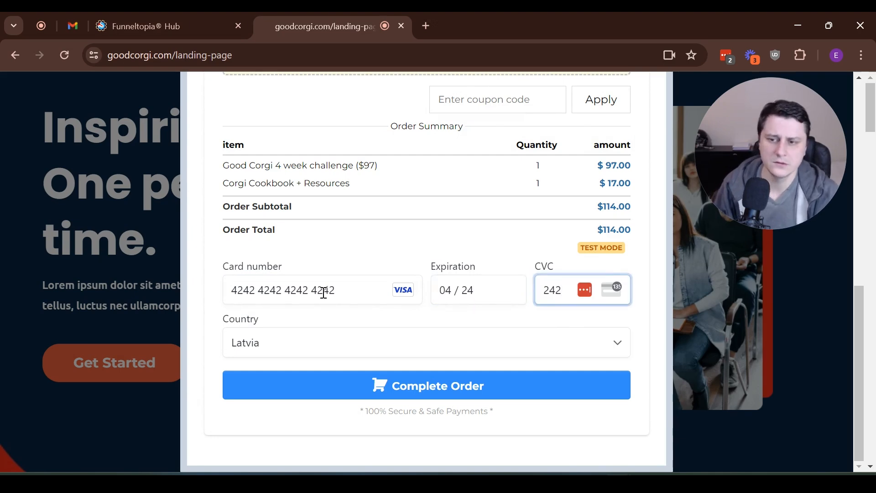
click(458, 387)
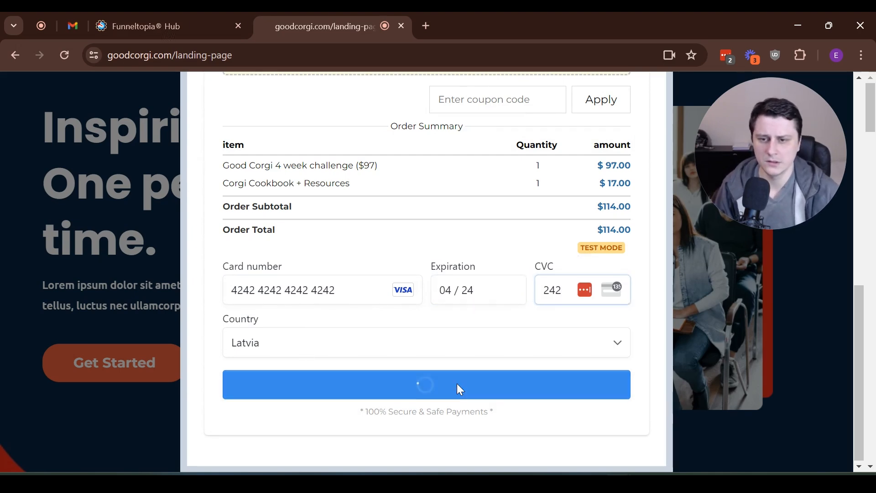
click(620, 245)
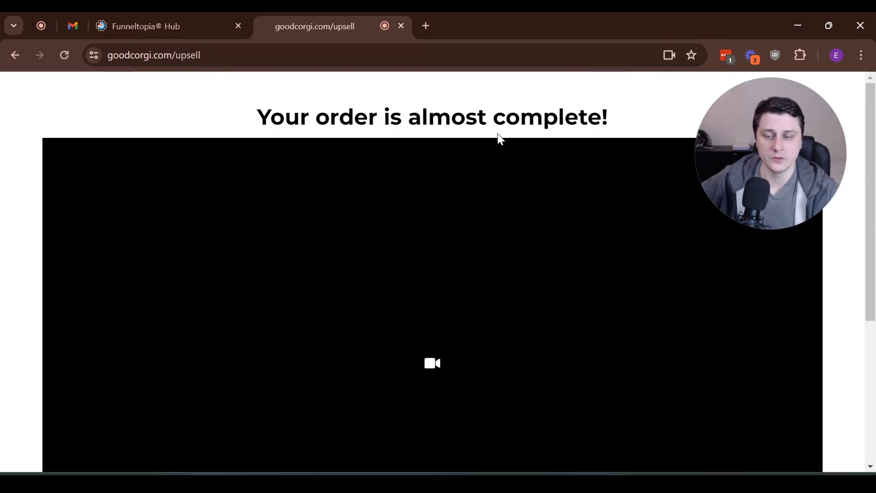
- Scroll the upsell page down to the green $47 Corgi Grooming Bootcamp and red No thanks buttons
scroll(243, 138, down, 2)
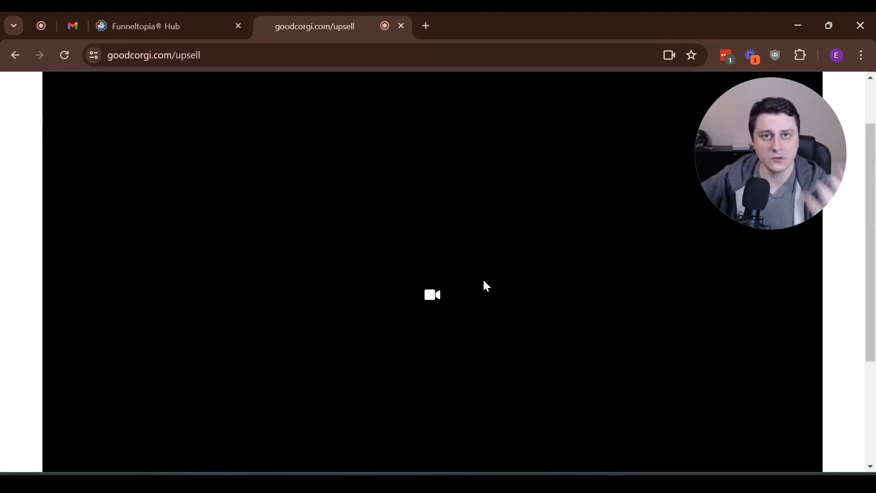
scroll(482, 282, down, 4)
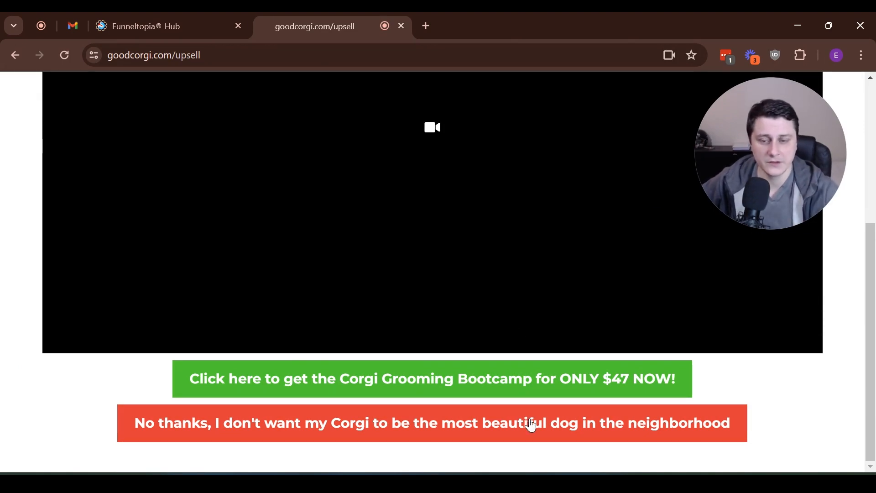
- Accept the $47 Corgi Grooming Bootcamp upsell, review the $161.00 order's line items, then switch to Gmail
click(535, 376)
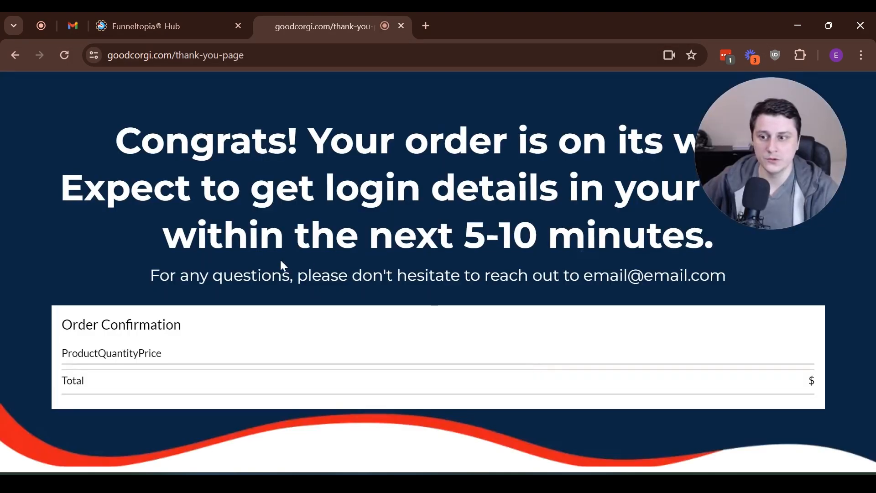
scroll(709, 314, down, 1)
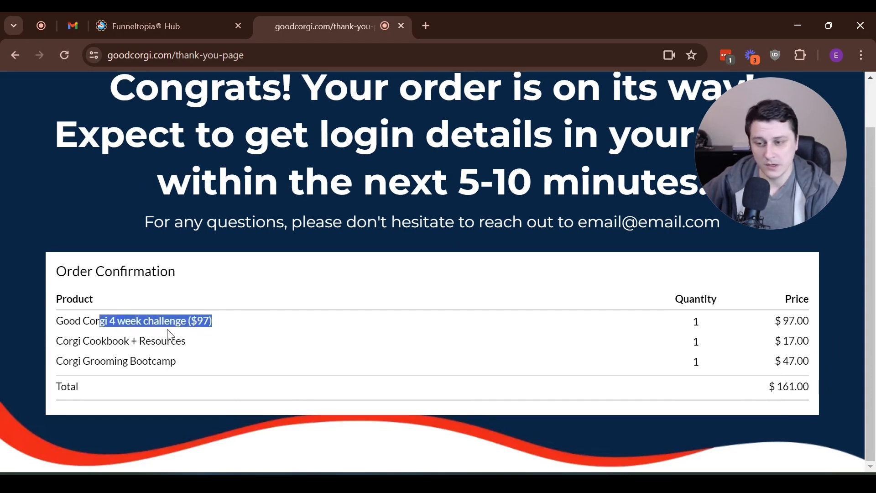
drag(106, 341, 201, 350)
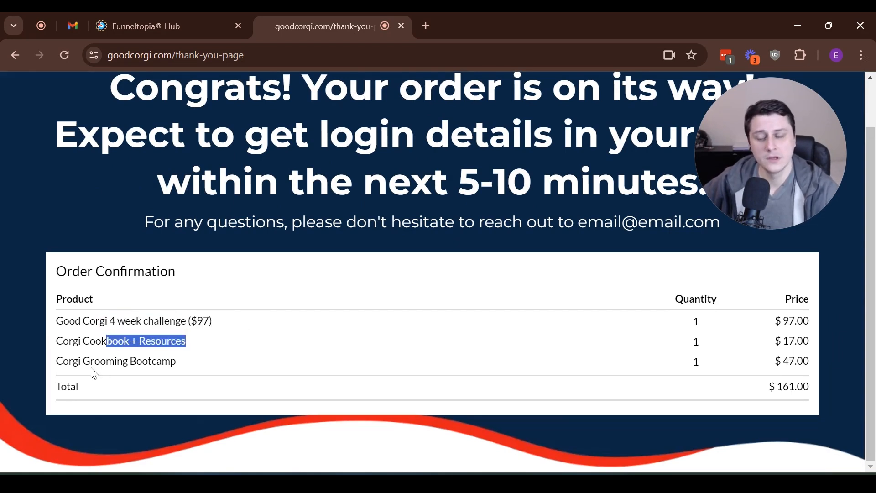
drag(91, 362, 158, 366)
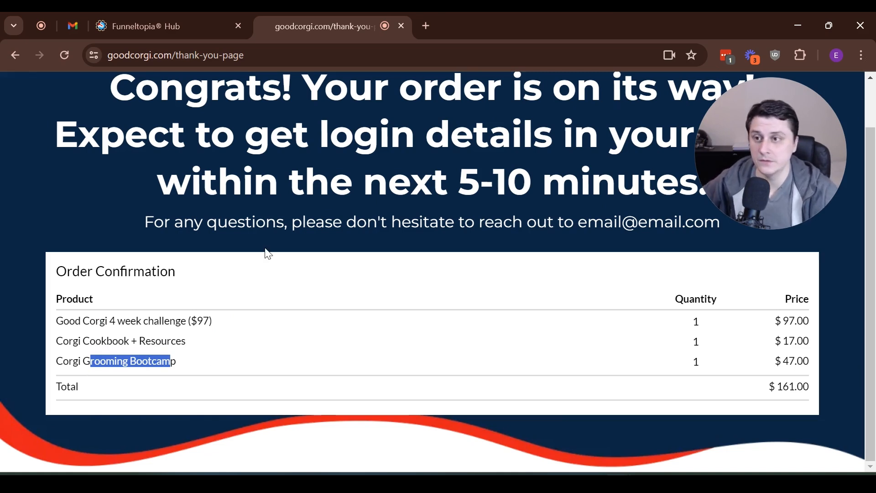
click(73, 26)
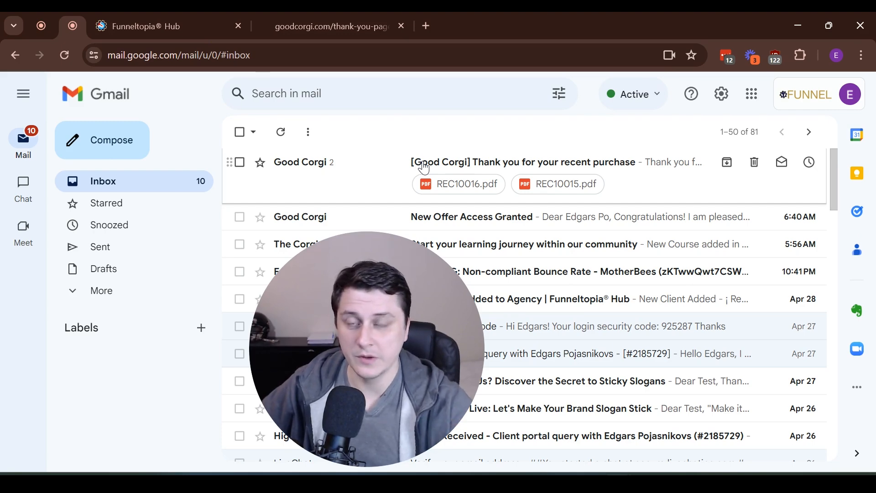
- Read the New Offer Access Granted email for Corgi grooming training, then return to Funneltopia Hub
click(456, 223)
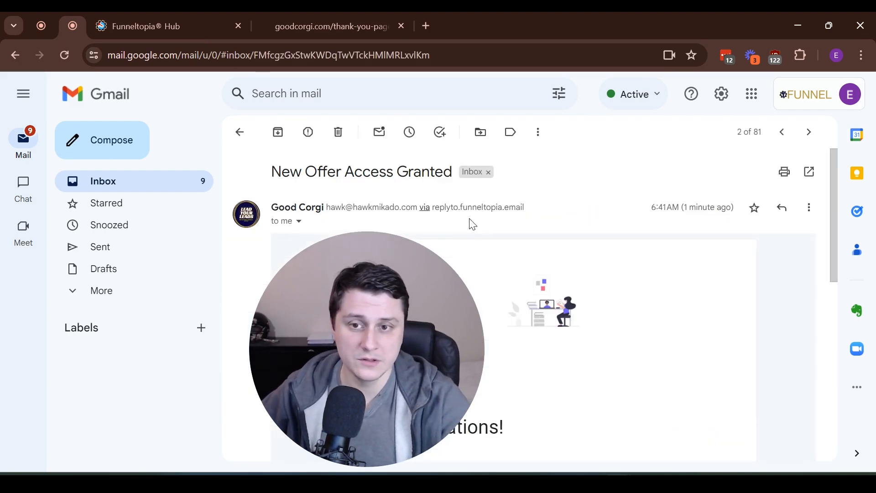
scroll(383, 315, down, 3)
drag(383, 315, 149, 277)
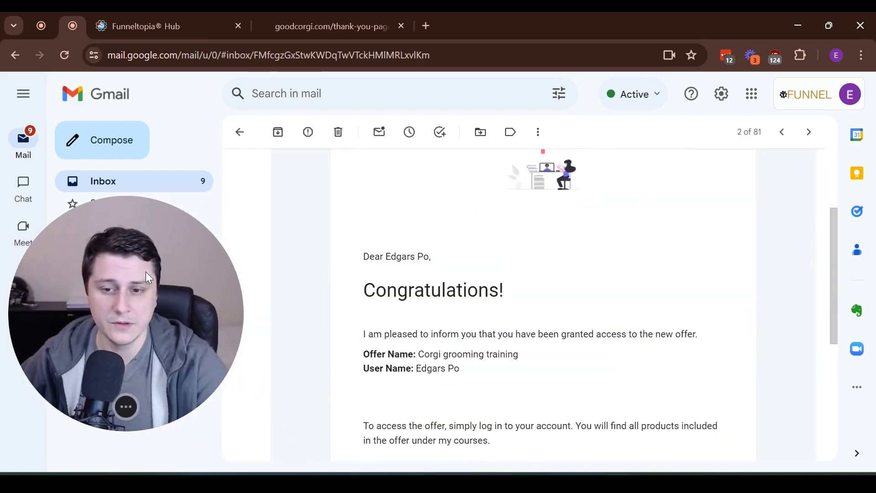
scroll(606, 270, down, 2)
drag(436, 286, 570, 289)
click(514, 305)
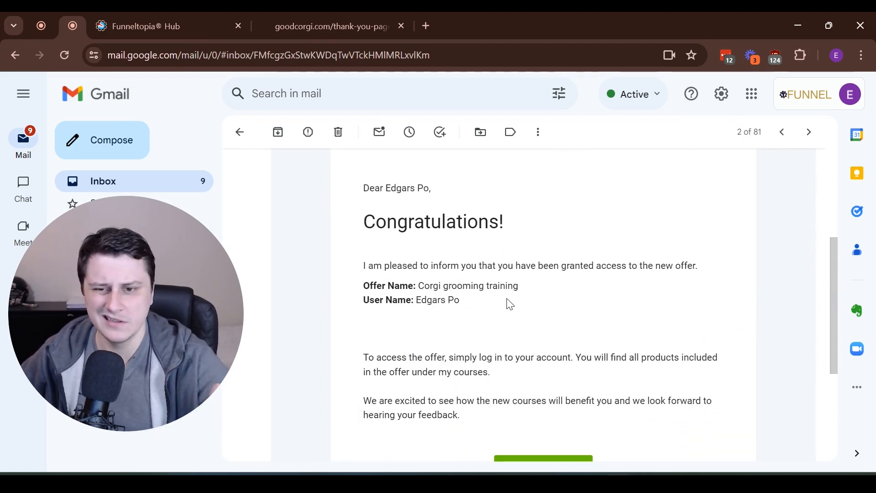
scroll(506, 303, down, 5)
scroll(502, 307, up, 5)
scroll(505, 308, down, 2)
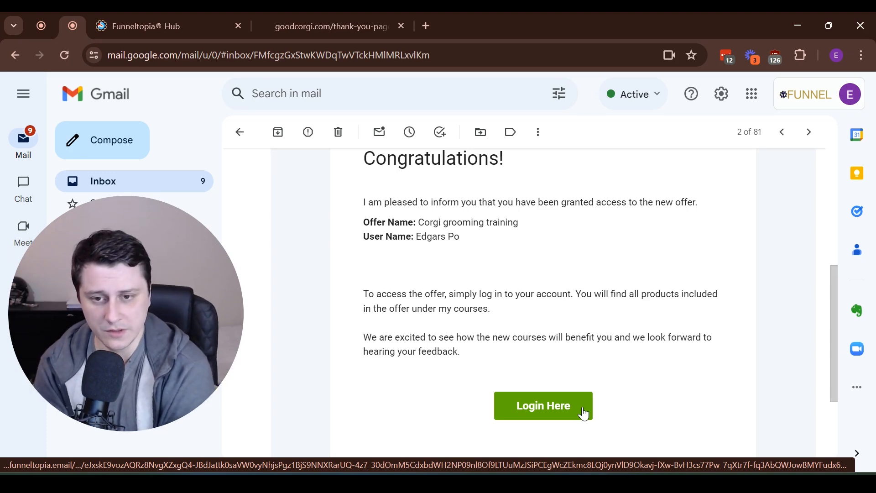
click(195, 12)
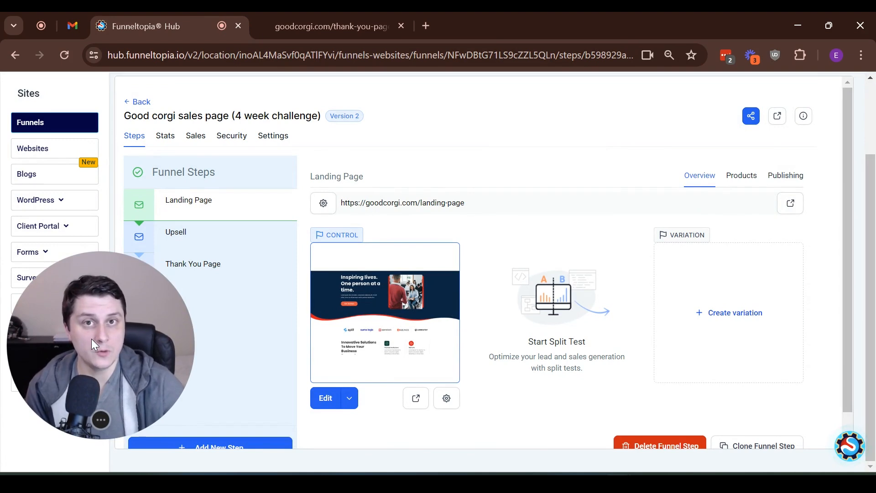
- Open the Funneltopia Support Doc panel showing 24/7 Chat Support and Zoom session options
mouse_move(175, 236)
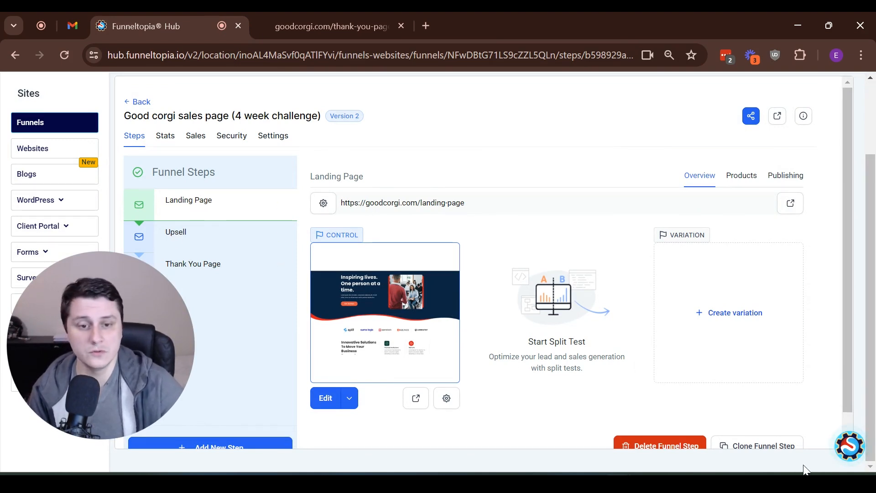
click(851, 449)
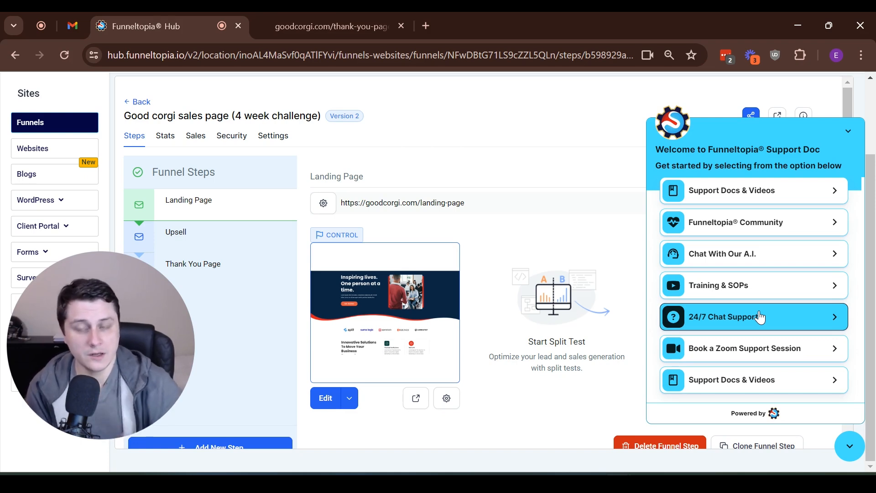
scroll(450, 298, up, 3)
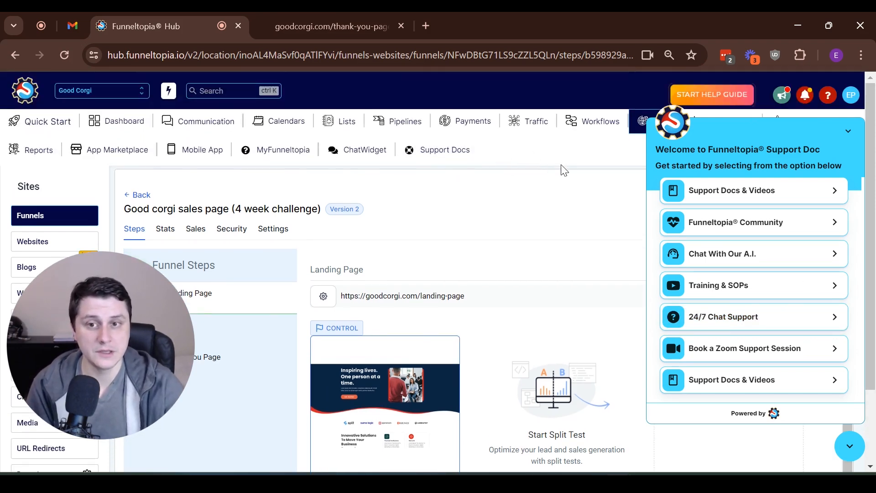